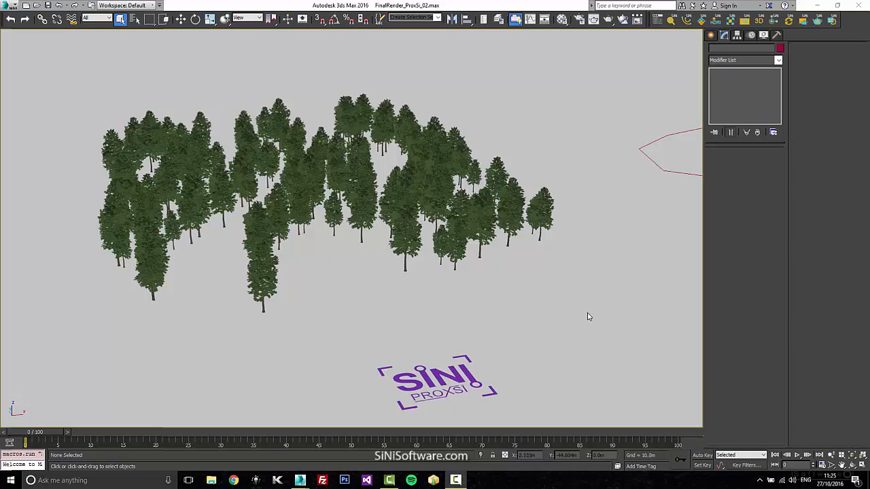
Convert the frontmost tree into an internal ProxSi proxy and replace all its instances as well.
{"action": "left_click", "coordinate": [519, 353]}
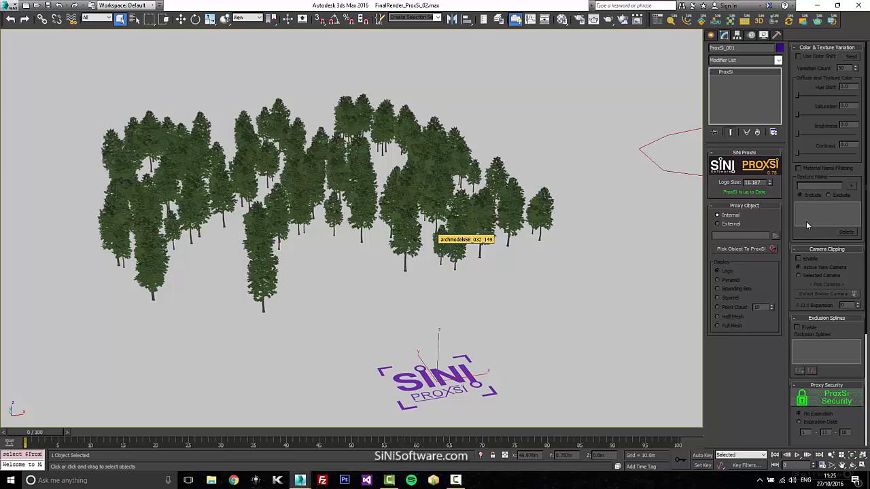
{"action": "left_click", "coordinate": [759, 250]}
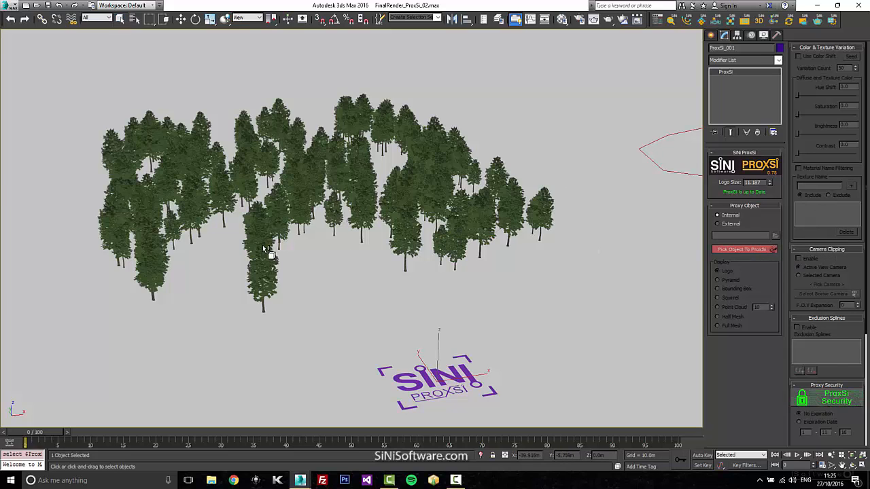
{"action": "left_click", "coordinate": [265, 280]}
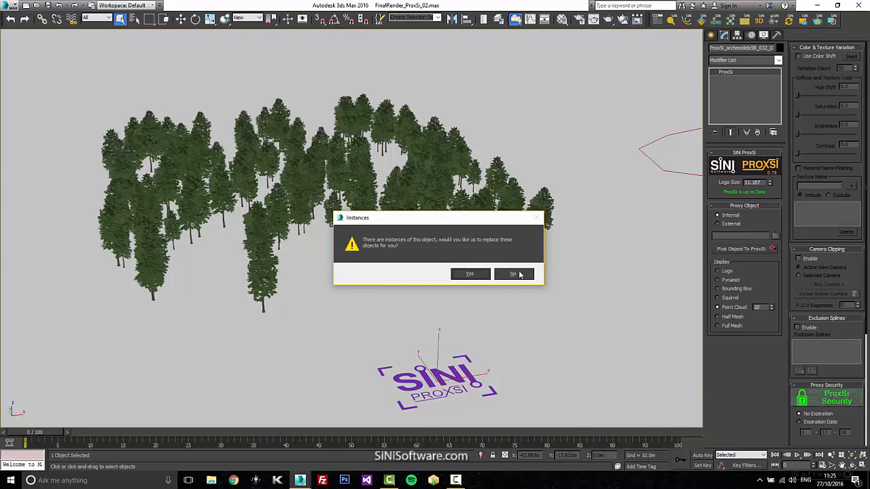
{"action": "left_click", "coordinate": [485, 276]}
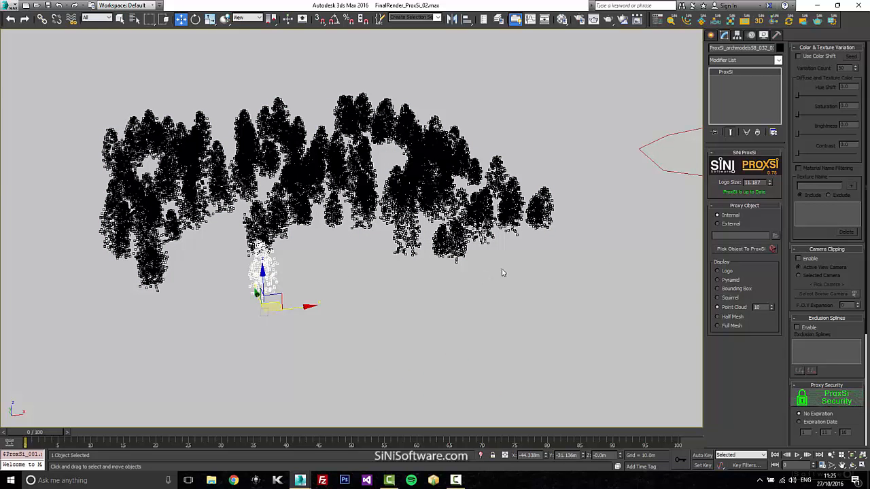
Try the Logo, Pyramid, Bounding Box, Squirrel, Point Cloud and mesh display modes on the tree proxies.
{"action": "left_click", "coordinate": [718, 272]}
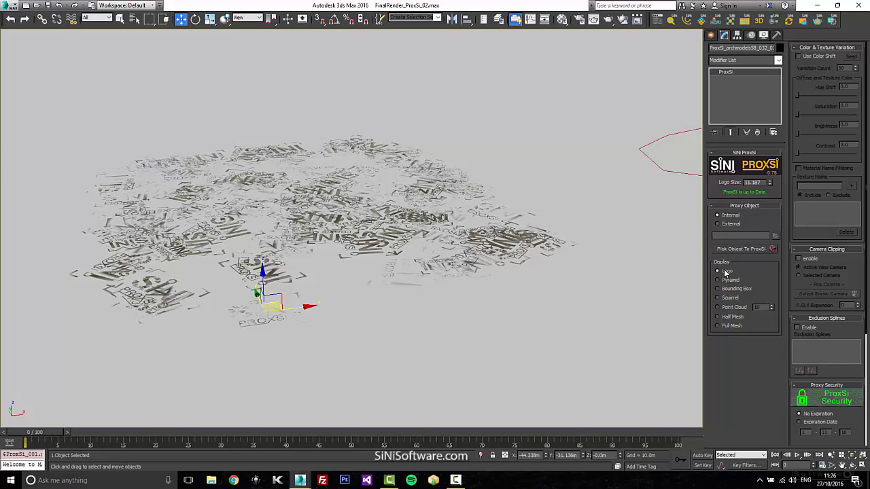
{"action": "left_click", "coordinate": [731, 280]}
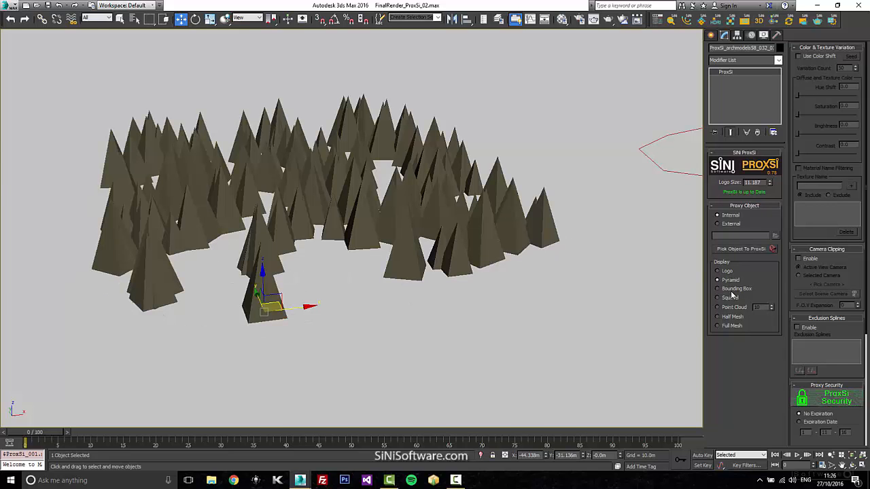
{"action": "left_click", "coordinate": [733, 290]}
{"action": "left_click", "coordinate": [724, 300]}
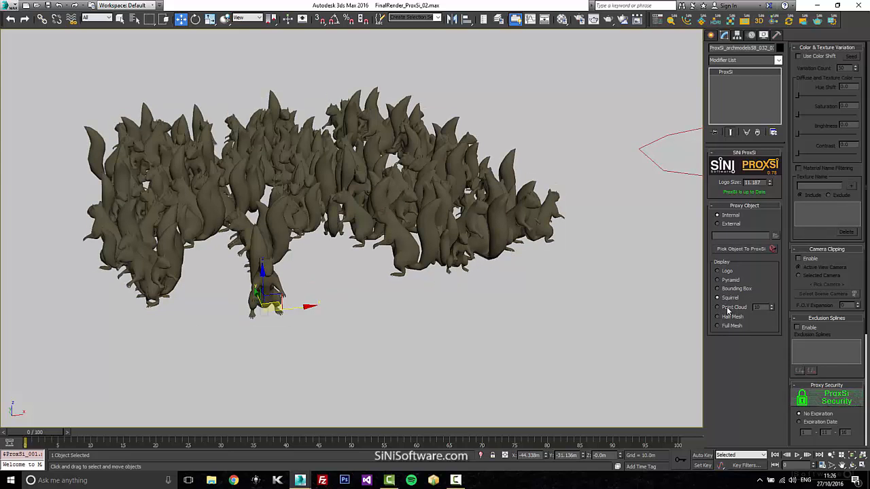
{"action": "left_click", "coordinate": [727, 308]}
{"action": "left_click", "coordinate": [728, 317]}
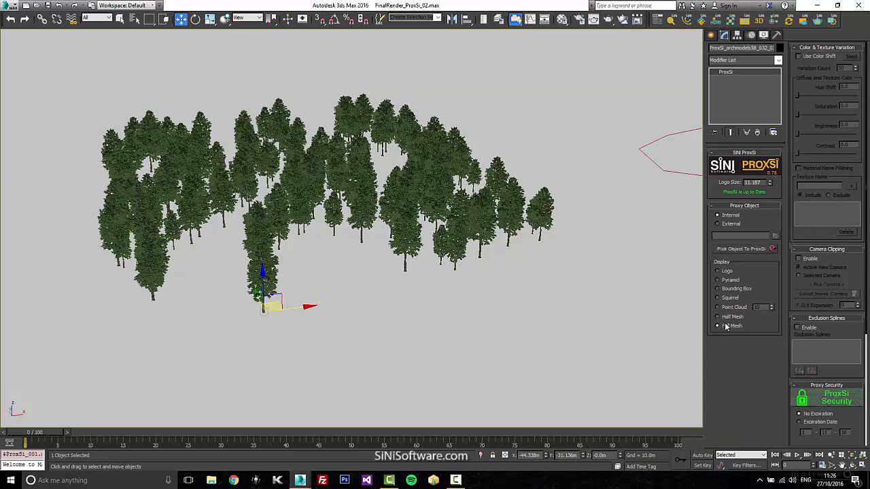
Examine the Half Mesh display up close on a tree proxy at the front edge of the group.
{"action": "left_click", "coordinate": [454, 248]}
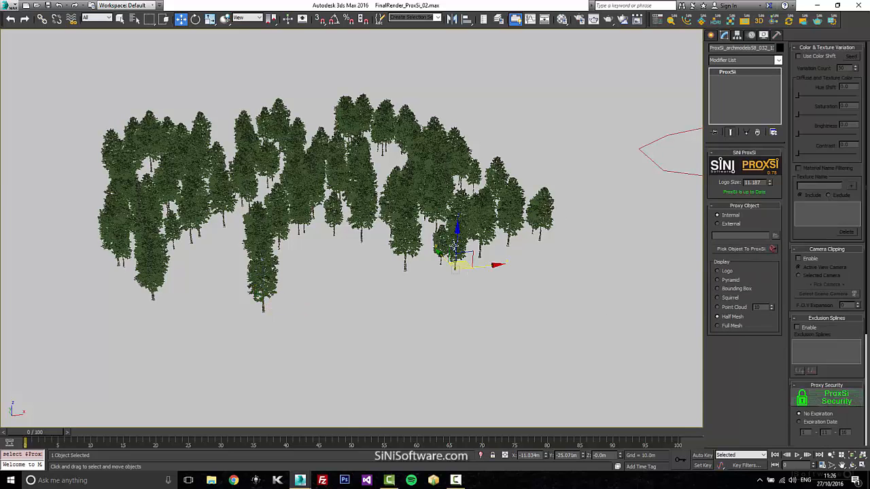
{"action": "key", "text": "z"}
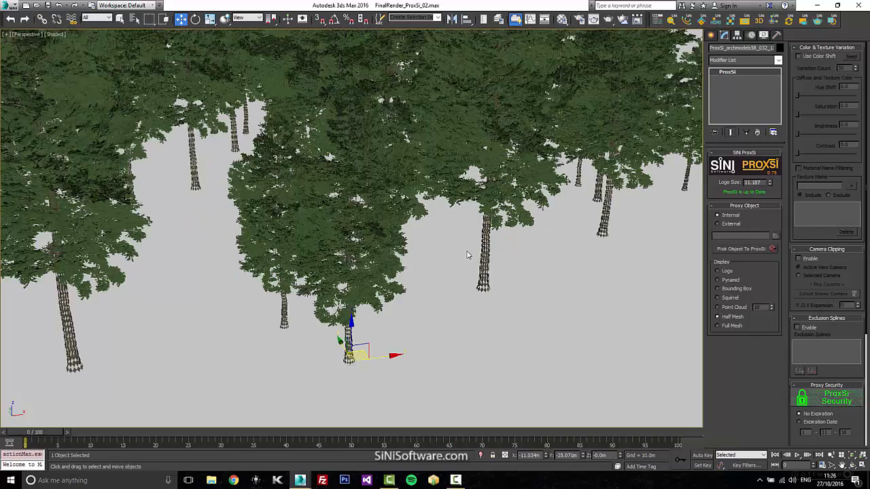
{"action": "middle_click_drag", "start_coordinate": [469, 255], "coordinate": [547, 306]}
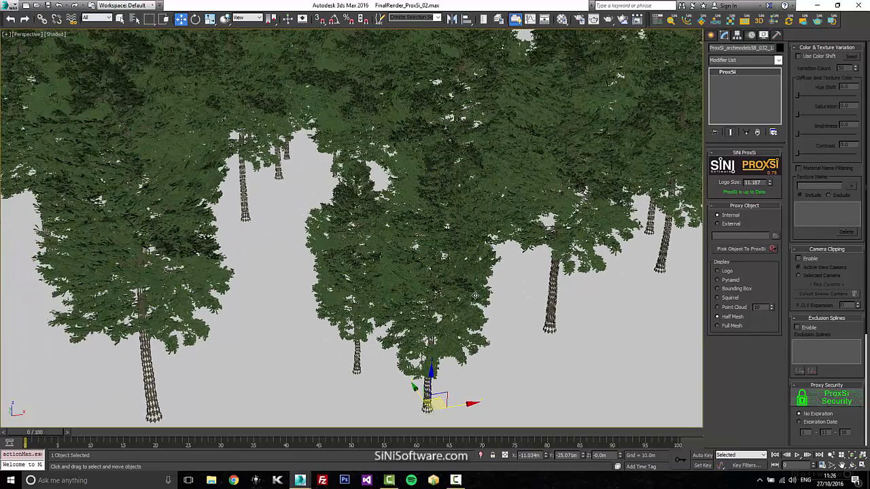
{"action": "middle_click_drag", "start_coordinate": [476, 295], "coordinate": [473, 278]}
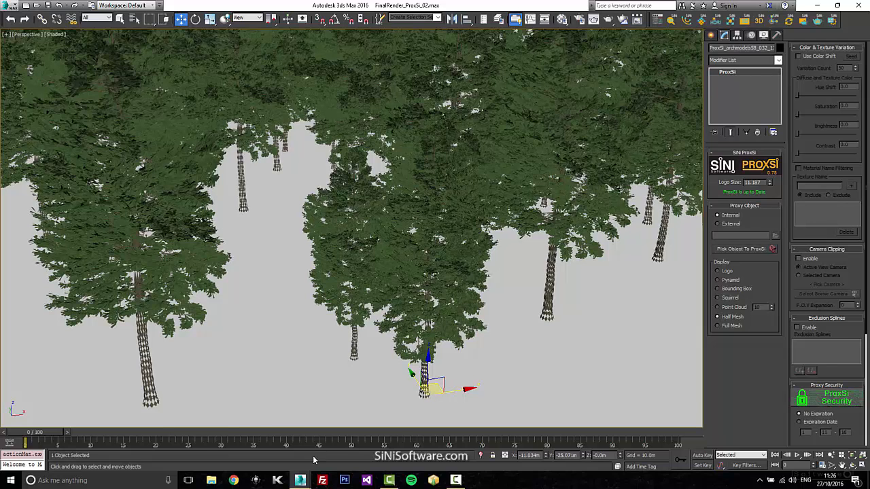
Switch to the ProxSi_Wembley_01.max scene and set the stadium proxy's display to Half Mesh.
{"action": "mouse_move", "coordinate": [299, 480]}
{"action": "left_click", "coordinate": [268, 442]}
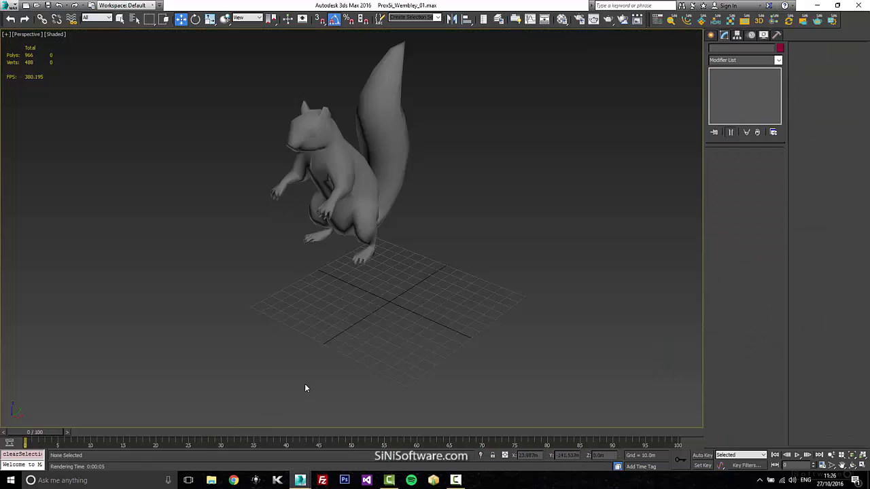
{"action": "left_click", "coordinate": [355, 177]}
{"action": "left_click", "coordinate": [736, 319]}
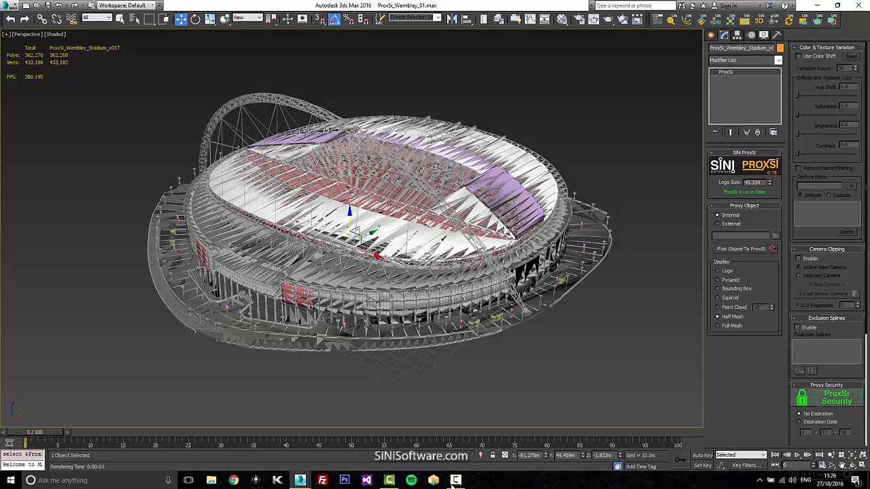
Return to the FinalRender_ProxSi_02.max scene and set the tree proxies' display to Full Mesh, followed by Squirrel.
{"action": "mouse_move", "coordinate": [300, 483]}
{"action": "left_click", "coordinate": [352, 445]}
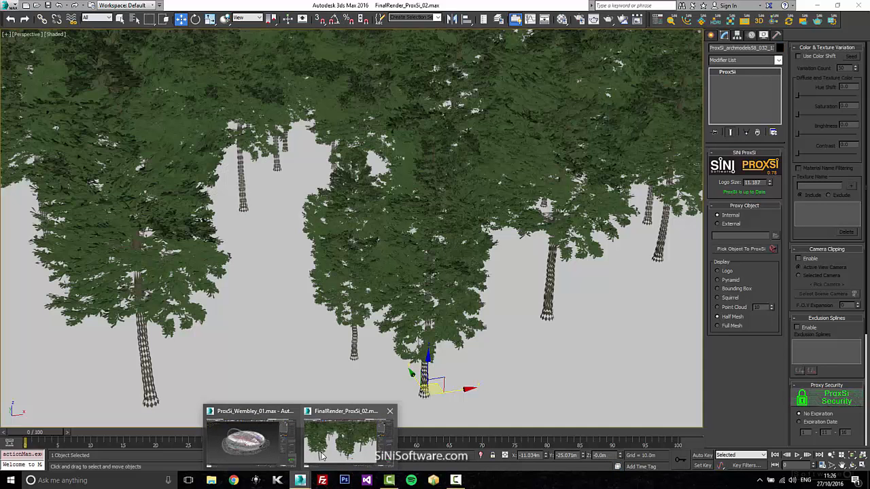
{"action": "left_click", "coordinate": [730, 326]}
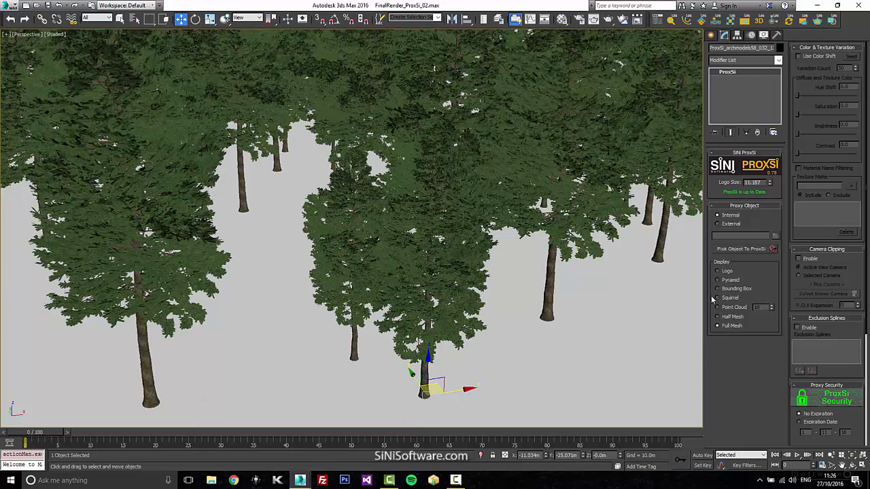
{"action": "left_click", "coordinate": [719, 298]}
{"action": "scroll", "coordinate": [475, 214], "scroll_direction": "down", "scroll_amount": 4}
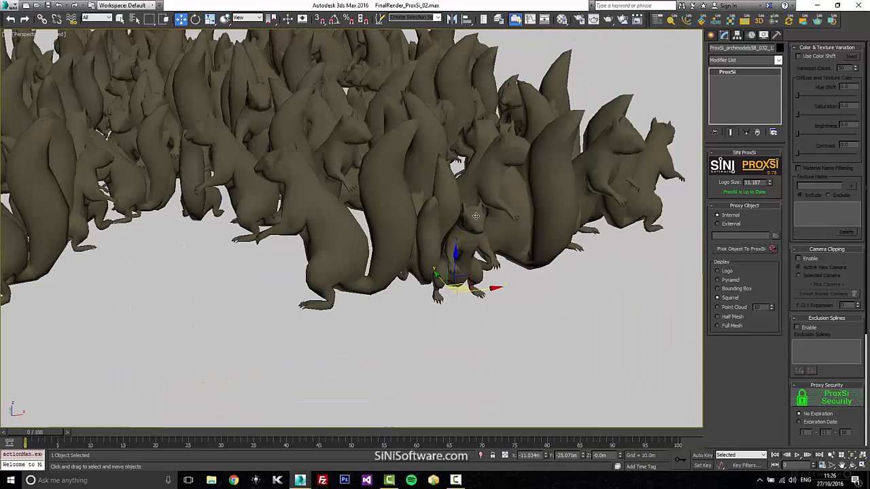
{"action": "middle_click_drag", "start_coordinate": [222, 235], "coordinate": [455, 278]}
{"action": "scroll", "coordinate": [460, 276], "scroll_direction": "down", "scroll_amount": 2}
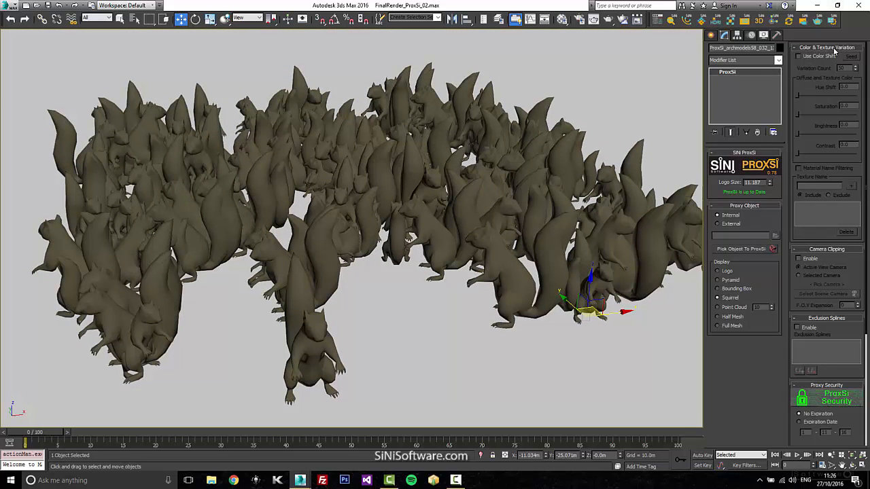
Enable color shift on the tree proxies with hue shift 6.818, saturation 3.598 and contrast 5.303.
{"action": "left_click", "coordinate": [799, 56]}
{"action": "mouse_move", "coordinate": [797, 95]}
{"action": "left_mouse_down"}
{"action": "mouse_move", "coordinate": [863, 96]}
{"action": "mouse_move", "coordinate": [787, 95]}
{"action": "mouse_move", "coordinate": [862, 96]}
{"action": "mouse_move", "coordinate": [811, 96]}
{"action": "left_mouse_up"}
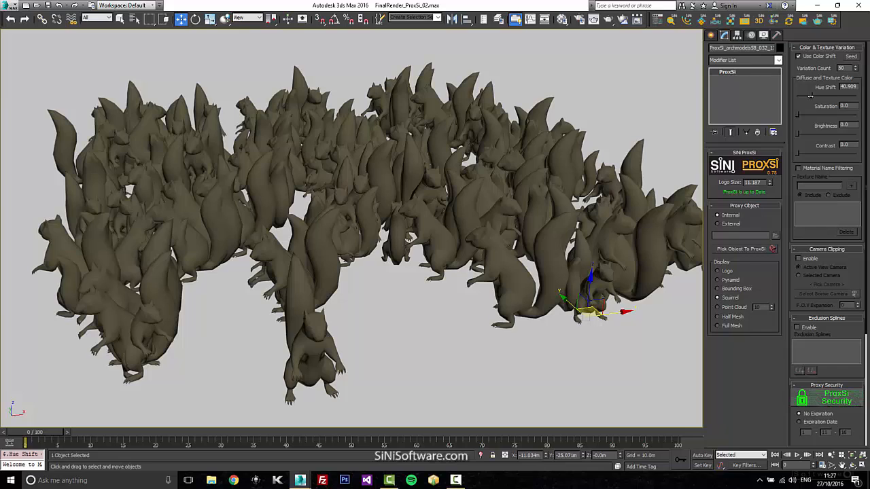
{"action": "left_click_drag", "start_coordinate": [810, 96], "coordinate": [806, 114]}
{"action": "left_click_drag", "start_coordinate": [798, 154], "coordinate": [807, 153]}
Render the perspective view to check the trees' color variation and close the rendered frame.
{"action": "key", "text": "shift+q"}
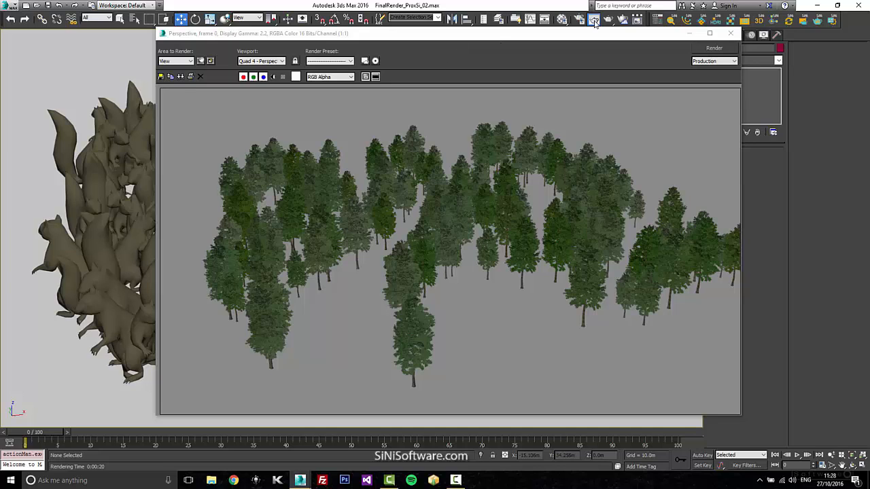
{"action": "left_click_drag", "start_coordinate": [655, 34], "coordinate": [612, 40]}
{"action": "left_click", "coordinate": [688, 39]}
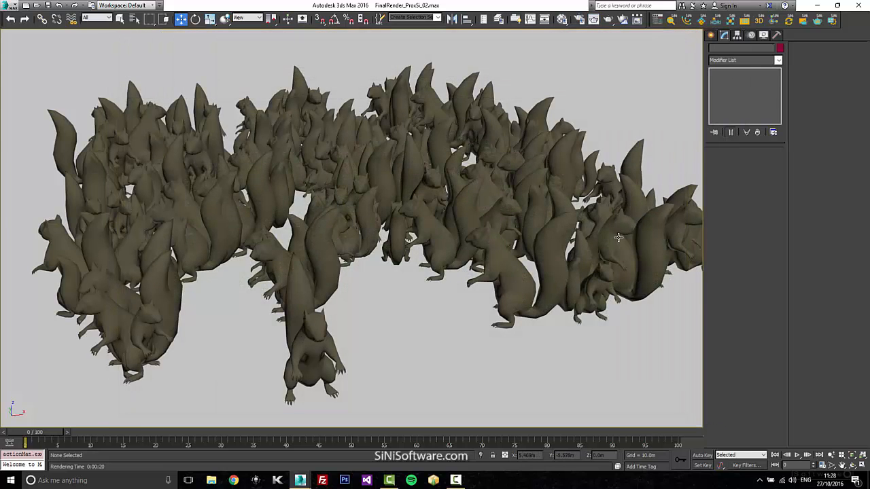
Enable material name filtering on a front tree proxy, add "bark" to its filter list and set it to Exclude.
{"action": "left_click", "coordinate": [549, 237]}
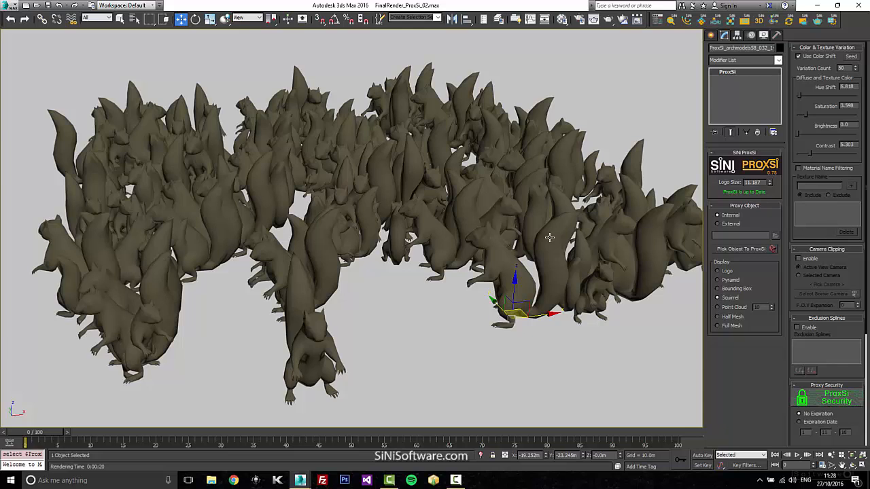
{"action": "mouse_move", "coordinate": [852, 413]}
{"action": "left_mouse_down"}
{"action": "mouse_move", "coordinate": [853, 396]}
{"action": "mouse_move", "coordinate": [854, 426]}
{"action": "left_mouse_up"}
{"action": "left_click", "coordinate": [799, 169]}
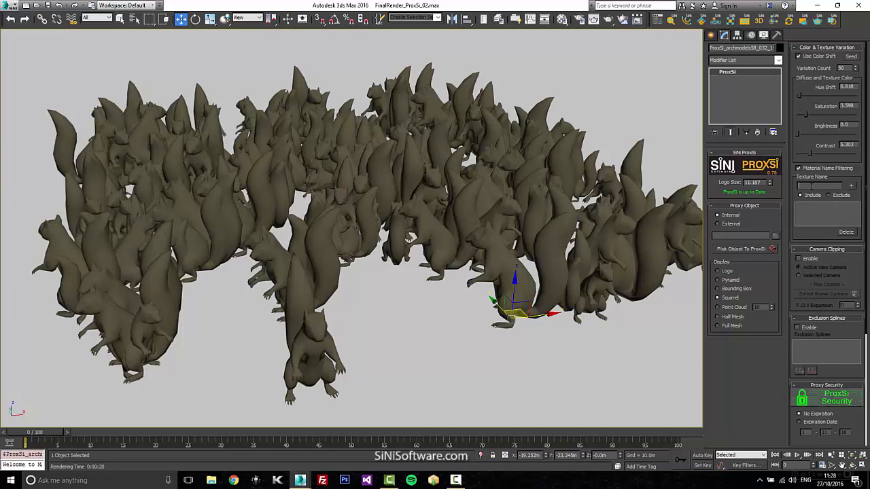
{"action": "left_click", "coordinate": [807, 185]}
{"action": "type", "text": "bal"}
{"action": "left_click", "coordinate": [851, 185]}
{"action": "left_click", "coordinate": [829, 197]}
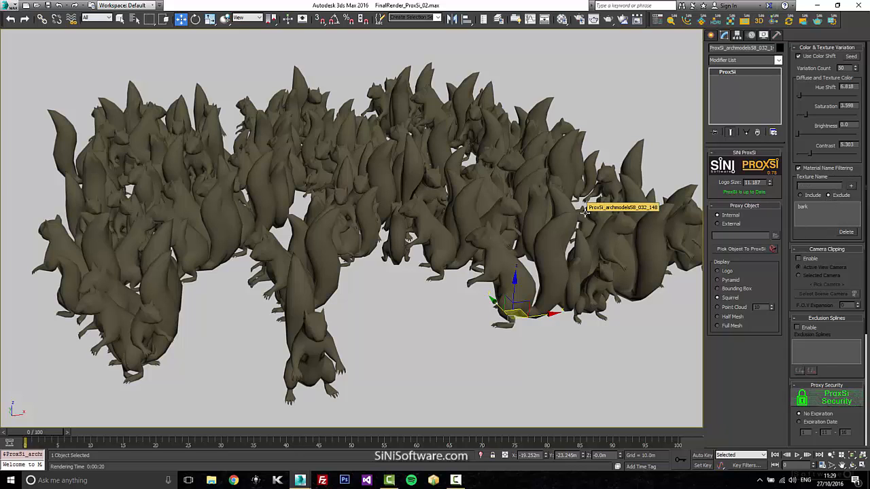
Examine the sub-material names of the trees' Material #73 in the Material Editor.
{"action": "left_click", "coordinate": [483, 320]}
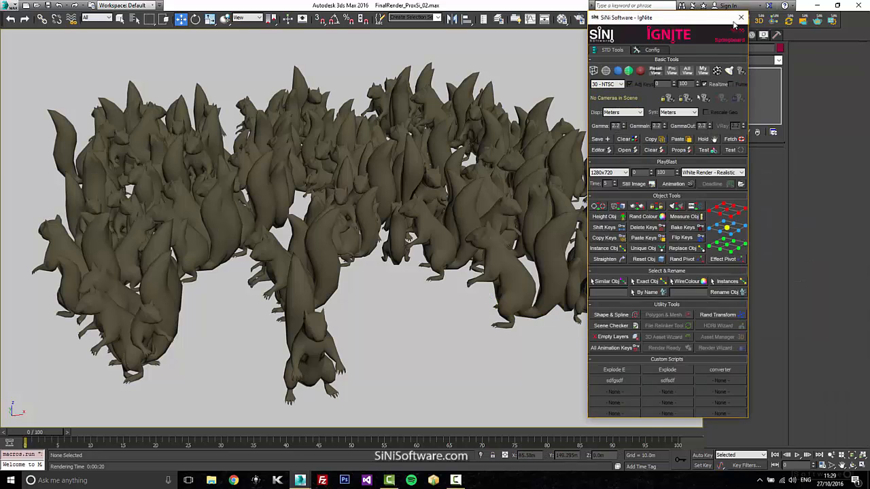
{"action": "left_click", "coordinate": [740, 18]}
{"action": "key", "text": "m"}
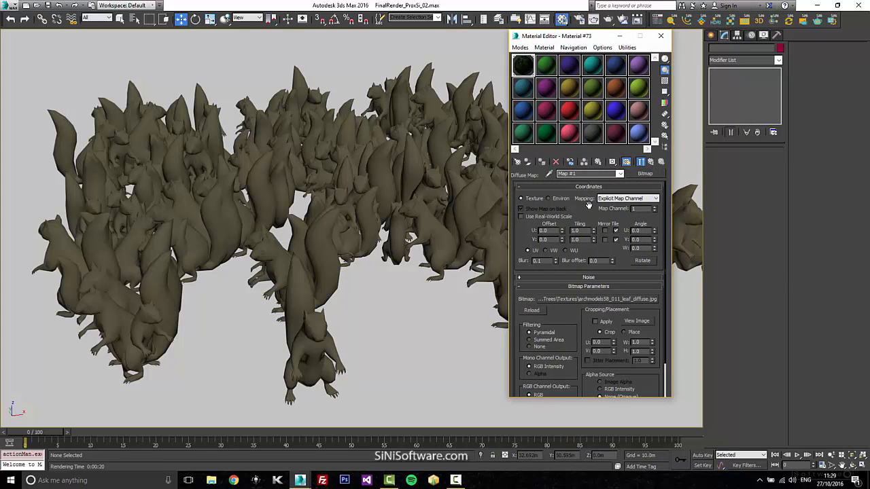
{"action": "left_click", "coordinate": [650, 162]}
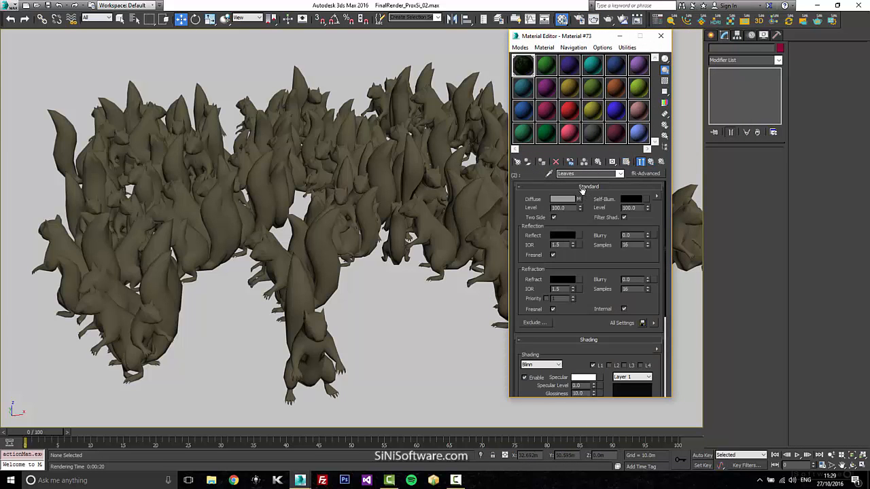
{"action": "left_click", "coordinate": [651, 162]}
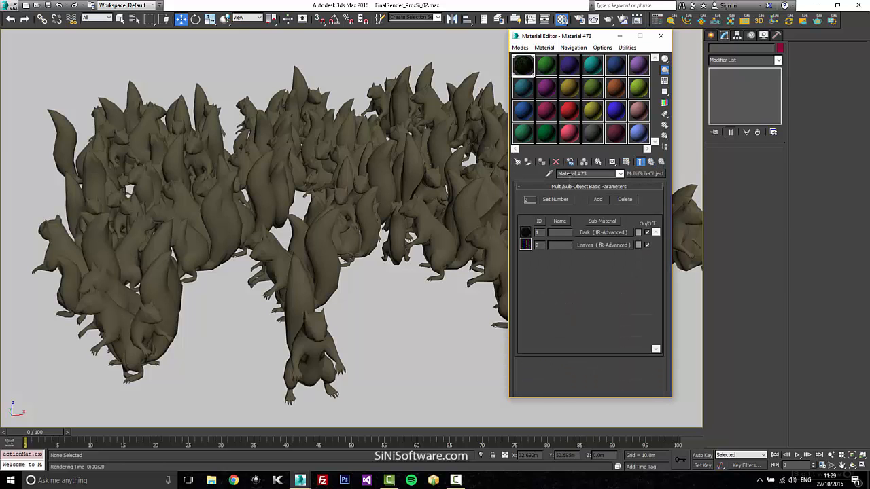
{"action": "left_click", "coordinate": [590, 233]}
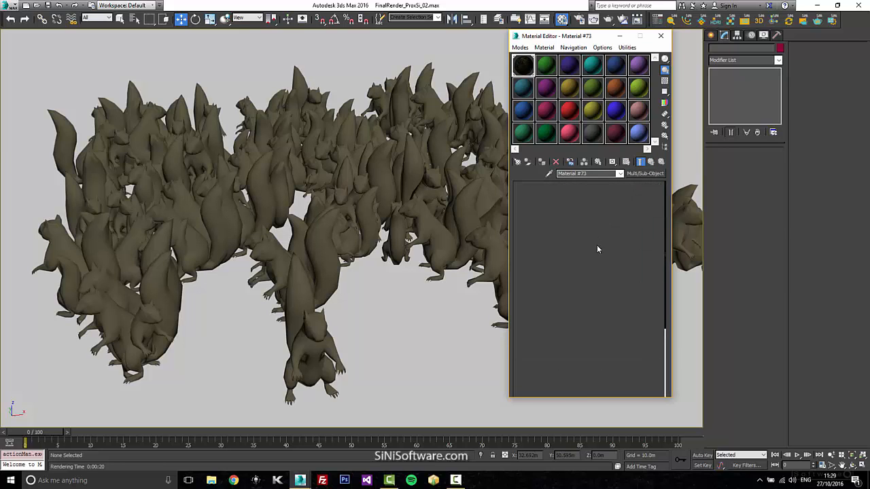
{"action": "left_click", "coordinate": [661, 36]}
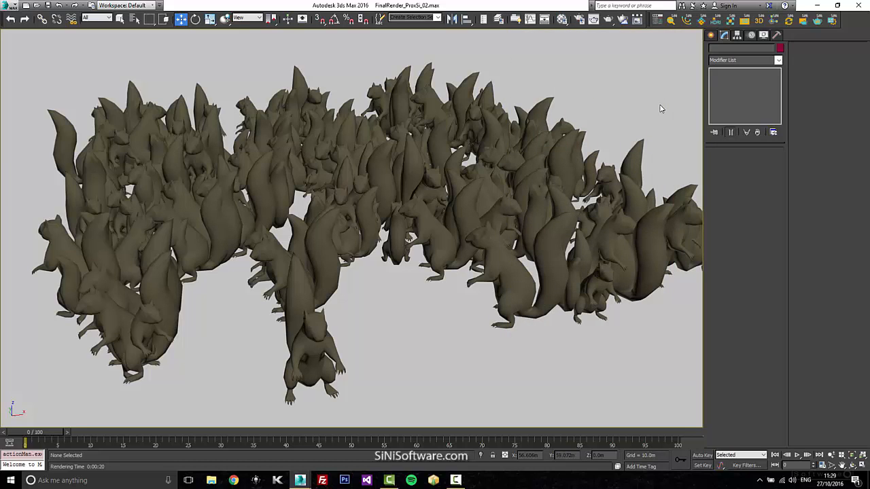
Set the front tree proxy's material name filter to Exclude and delete the "bark" entry.
{"action": "left_click", "coordinate": [548, 258]}
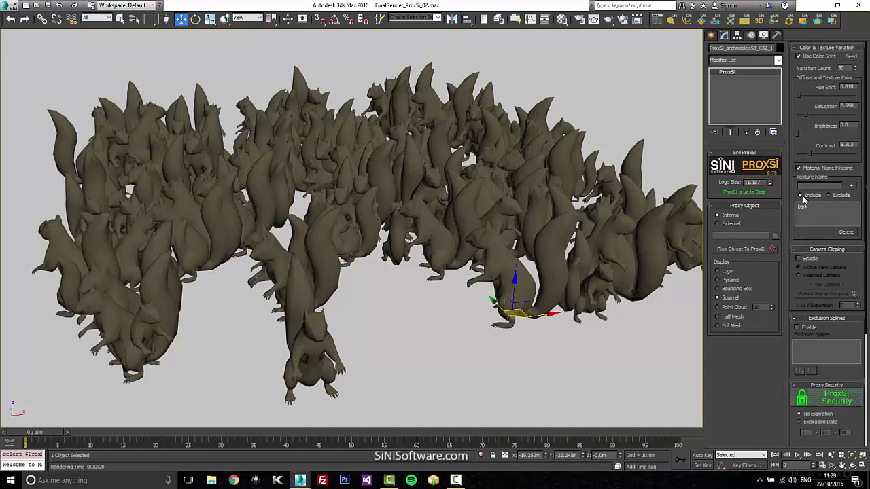
{"action": "left_click", "coordinate": [829, 195]}
{"action": "left_click", "coordinate": [816, 207]}
{"action": "left_click", "coordinate": [846, 233]}
Enable camera clipping for the active view camera with an F.O.V. expansion of 2.
{"action": "left_click", "coordinate": [800, 259]}
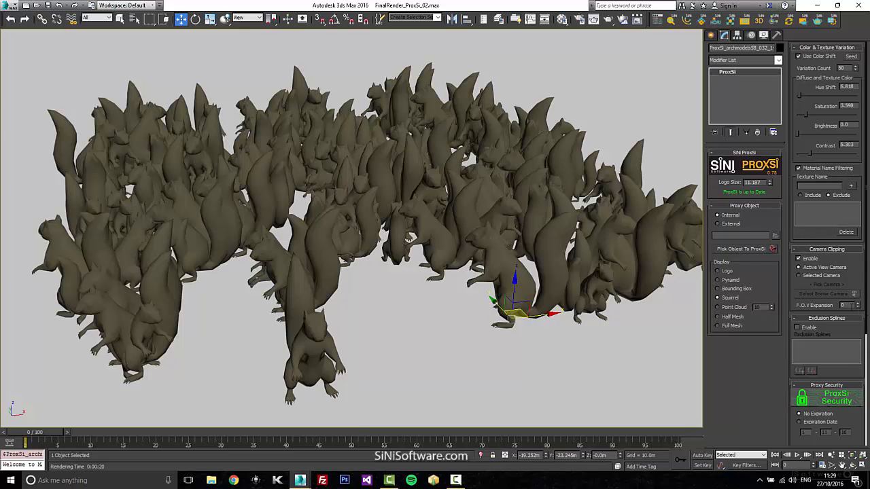
{"action": "left_click", "coordinate": [858, 303]}
At frame 15, enable exclusion splines on the front squirrel proxy and add Line001 as its clipping spline.
{"action": "left_click_drag", "start_coordinate": [47, 432], "coordinate": [135, 432]}
{"action": "left_click", "coordinate": [231, 284]}
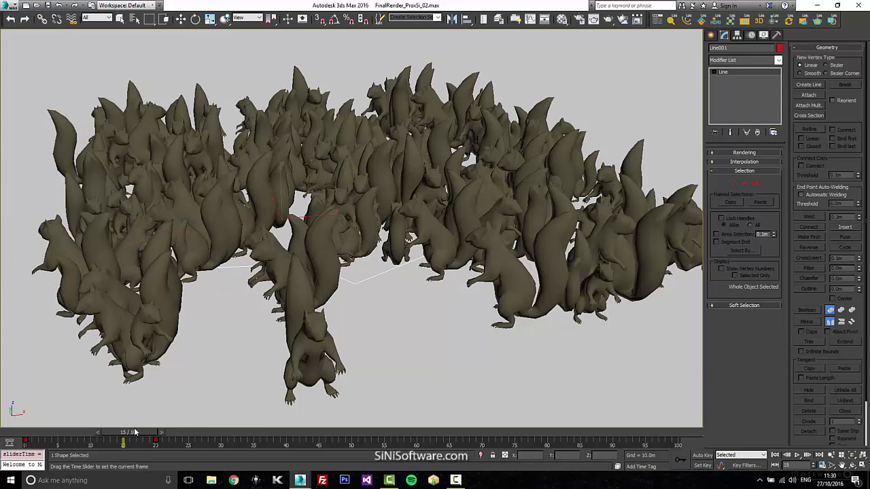
{"action": "key", "text": "w"}
{"action": "left_click", "coordinate": [513, 278]}
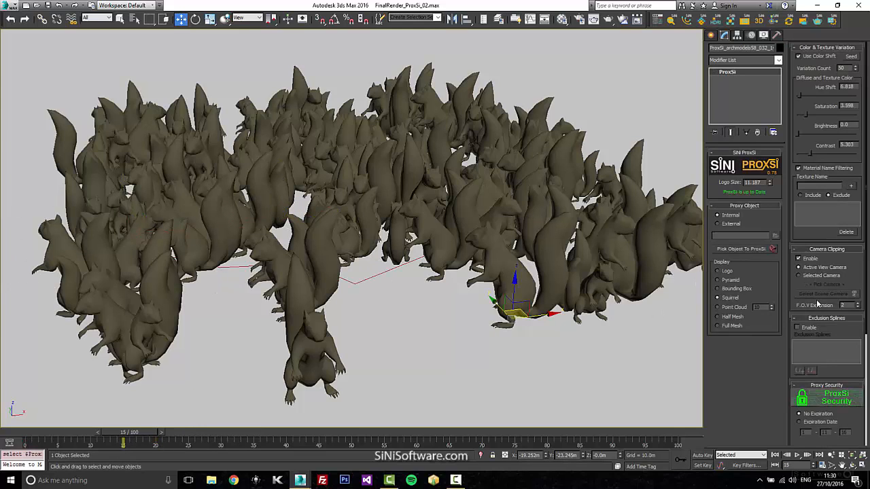
{"action": "left_click", "coordinate": [804, 328]}
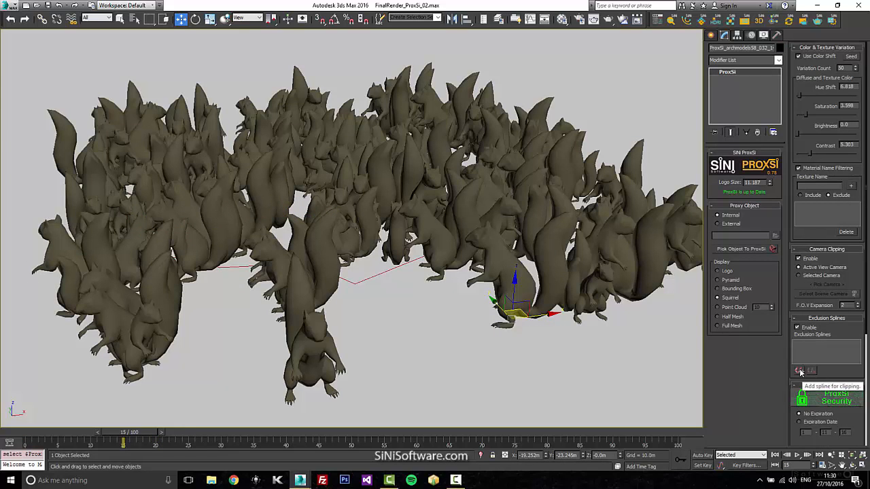
{"action": "left_click", "coordinate": [799, 370]}
{"action": "left_click", "coordinate": [387, 278]}
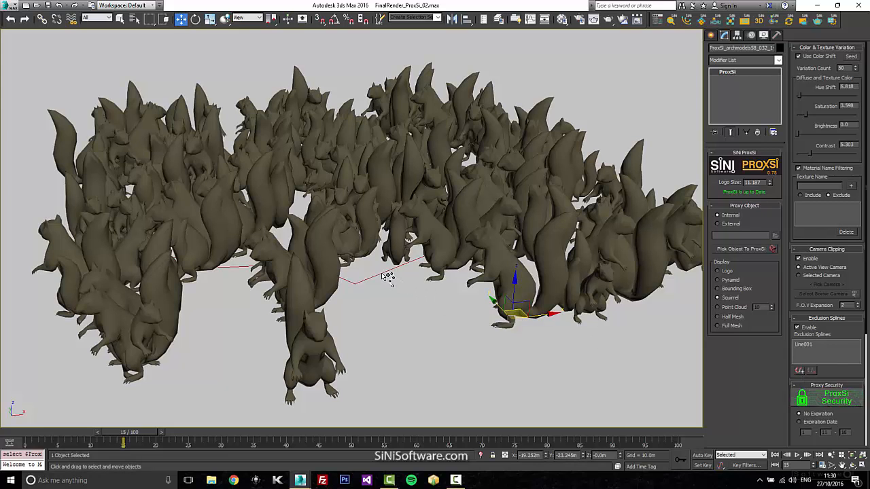
{"action": "right_click", "coordinate": [390, 326]}
Render the perspective view at frame 15 to check the spline exclusion, and close the render window.
{"action": "key", "text": "shift+q"}
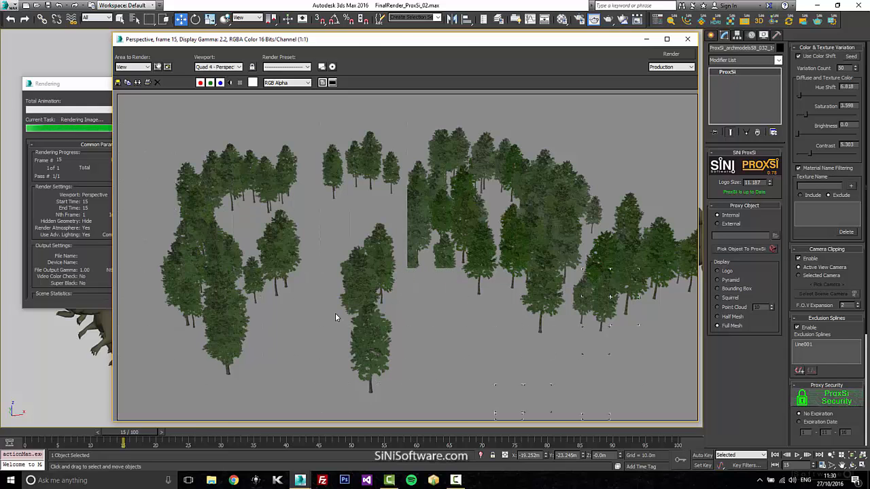
{"action": "left_click", "coordinate": [102, 90]}
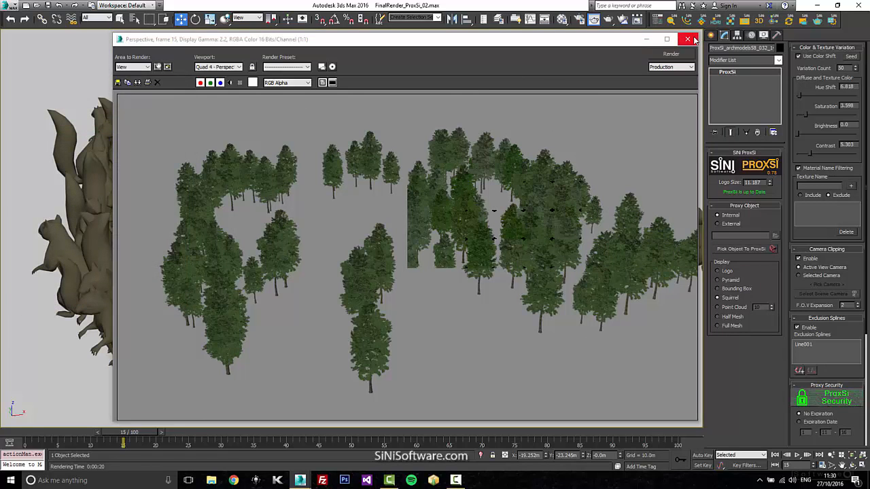
{"action": "left_click", "coordinate": [687, 40]}
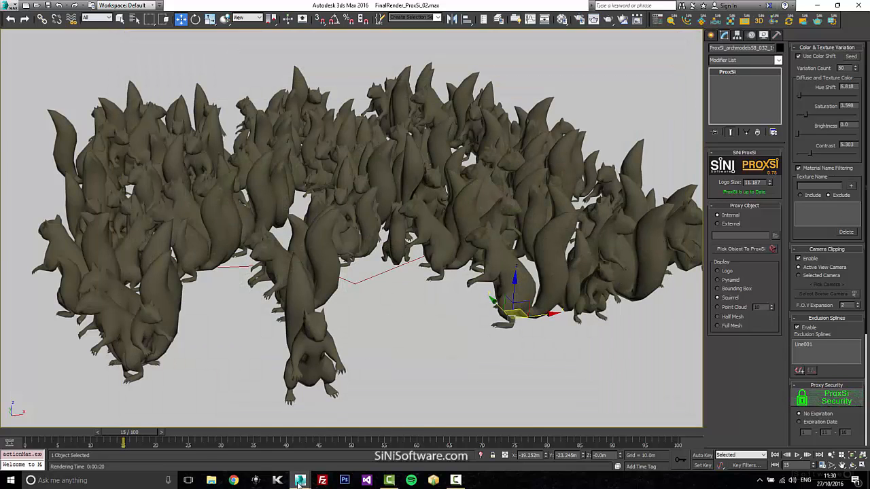
Switch to ProxSi_Wembley_01.max and give the stadium proxy's security an expiration date of 1-11-17.
{"action": "mouse_move", "coordinate": [300, 479]}
{"action": "left_click", "coordinate": [291, 443]}
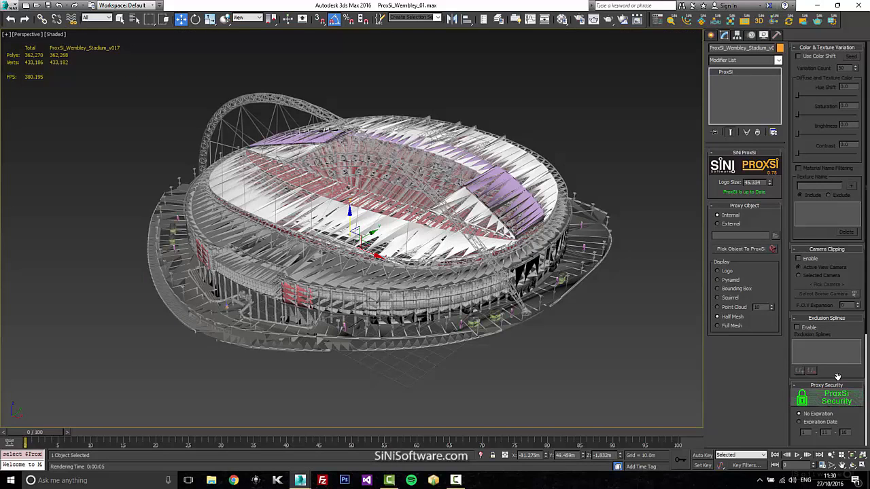
{"action": "left_click_drag", "start_coordinate": [838, 370], "coordinate": [832, 144]}
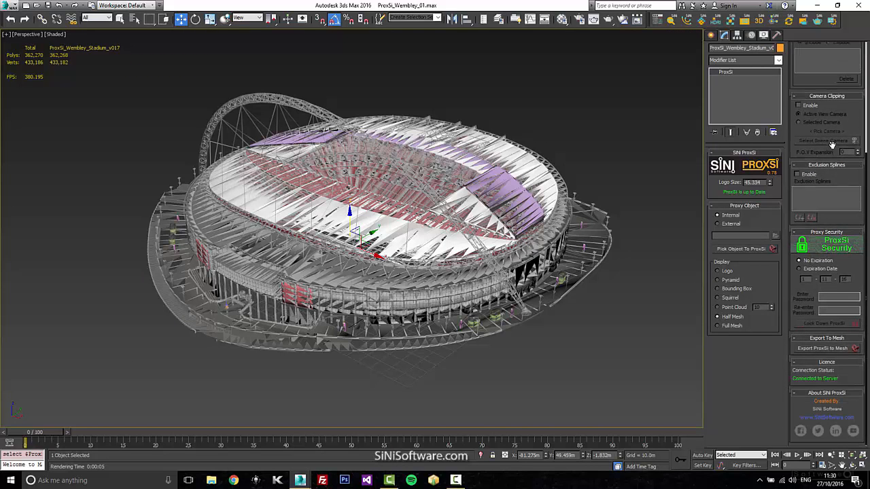
{"action": "left_click", "coordinate": [803, 270]}
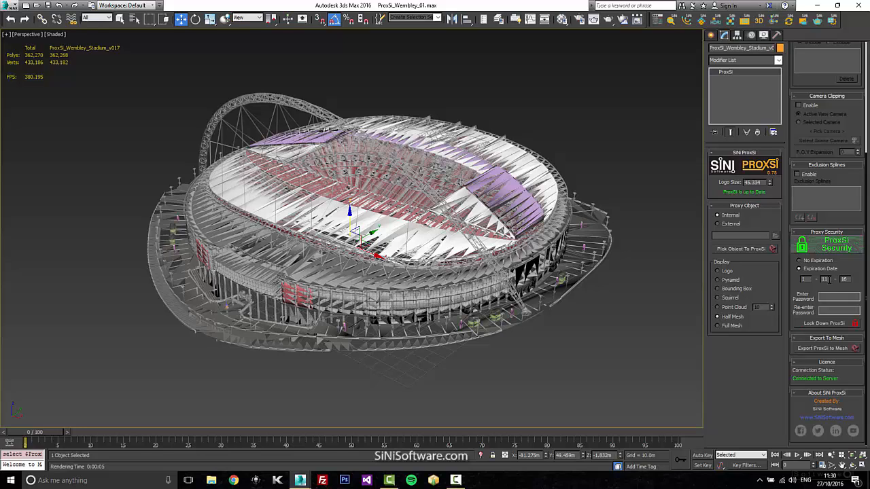
{"action": "double_click", "coordinate": [844, 278]}
{"action": "type", "text": "1712345"}
Enter and re-enter the stadium proxy's security password and lock down the proxy.
{"action": "left_click", "coordinate": [848, 311]}
{"action": "type", "text": "12345"}
{"action": "left_click", "coordinate": [816, 323]}
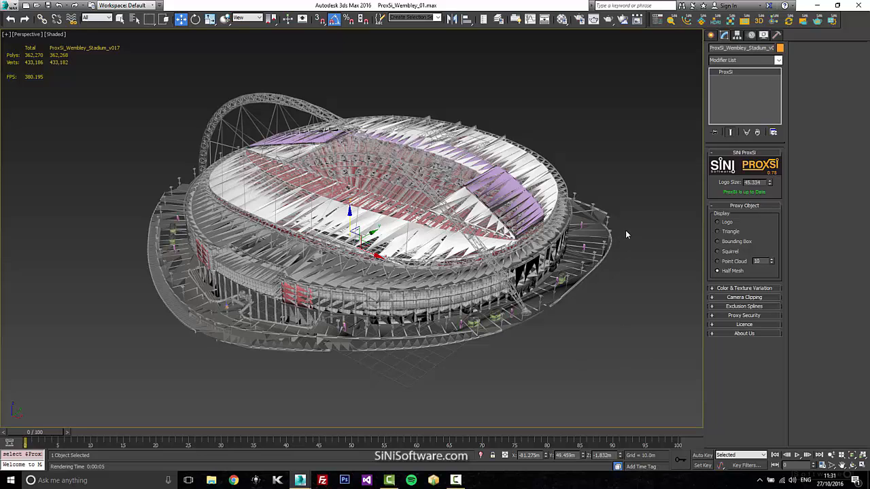
Display the locked stadium proxy as Point Cloud and Squirrel, and return it to Half Mesh.
{"action": "left_click", "coordinate": [729, 262]}
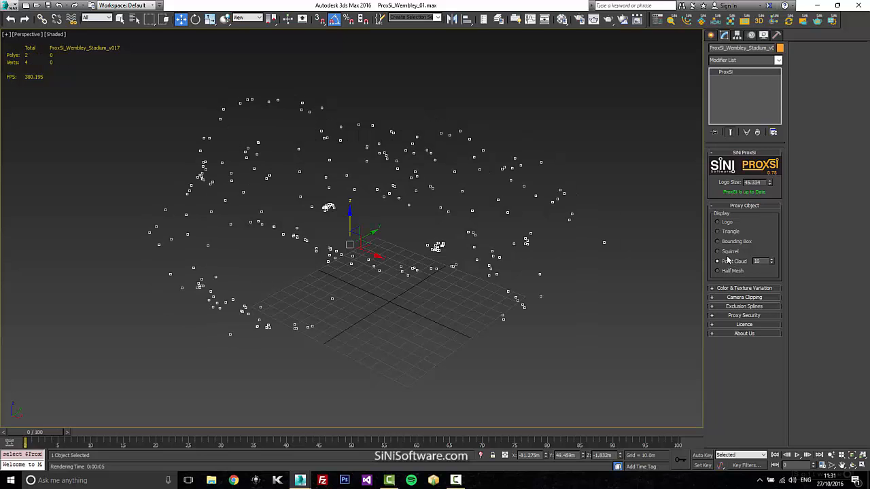
{"action": "left_click", "coordinate": [729, 252]}
{"action": "left_click", "coordinate": [730, 271]}
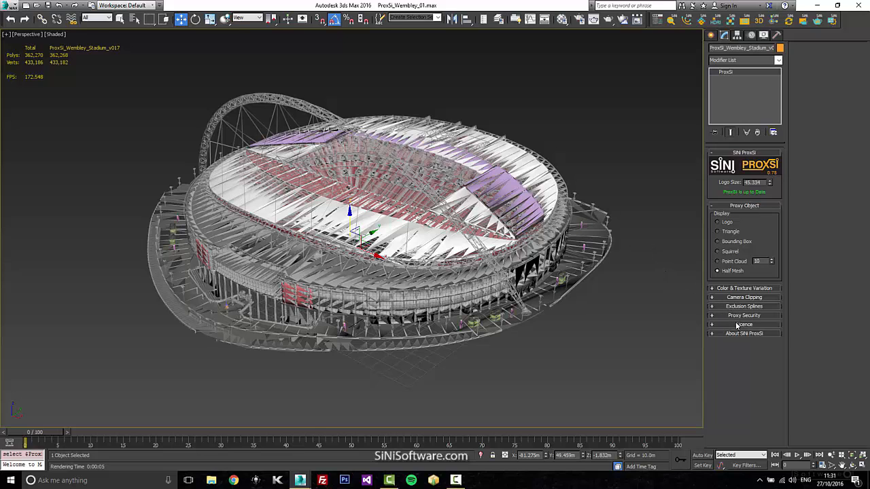
Deselect the stadium and render the perspective view to check the locked proxy, closing the render window.
{"action": "left_click", "coordinate": [624, 309]}
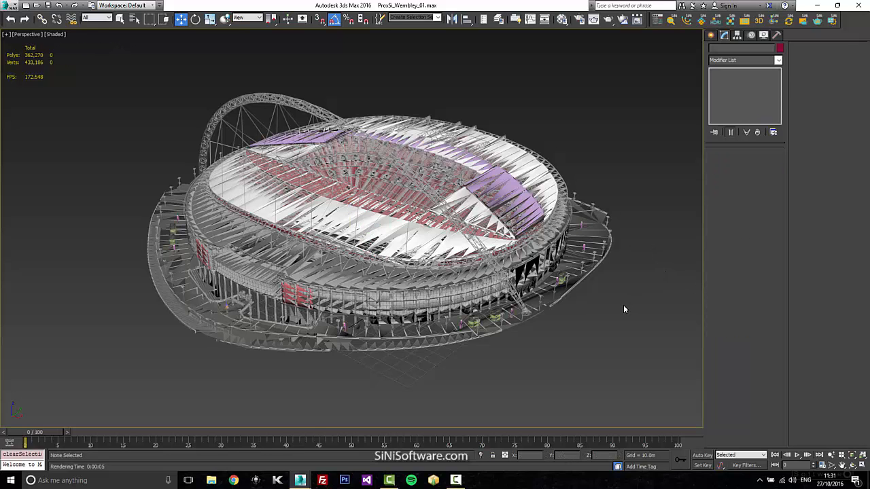
{"action": "key", "text": "shift+q"}
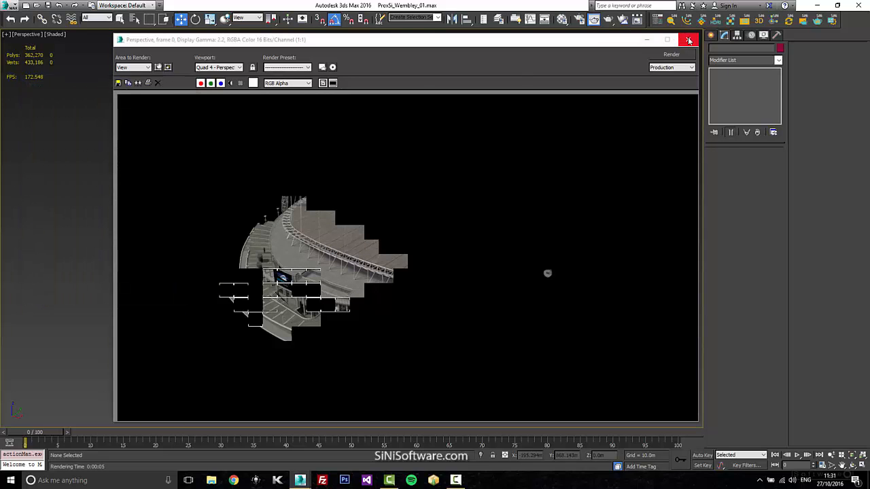
{"action": "left_click", "coordinate": [688, 39]}
Select the locked stadium proxy, enter its security password and unlock it.
{"action": "left_click", "coordinate": [428, 260]}
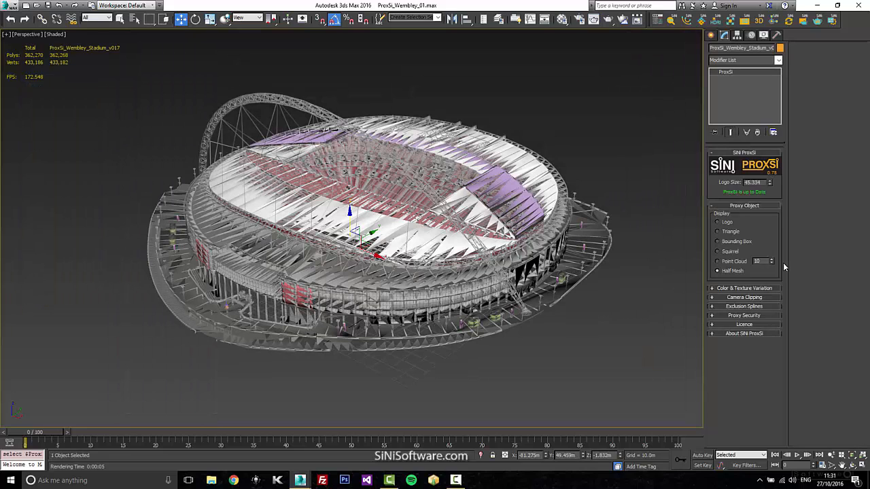
{"action": "left_click", "coordinate": [755, 316]}
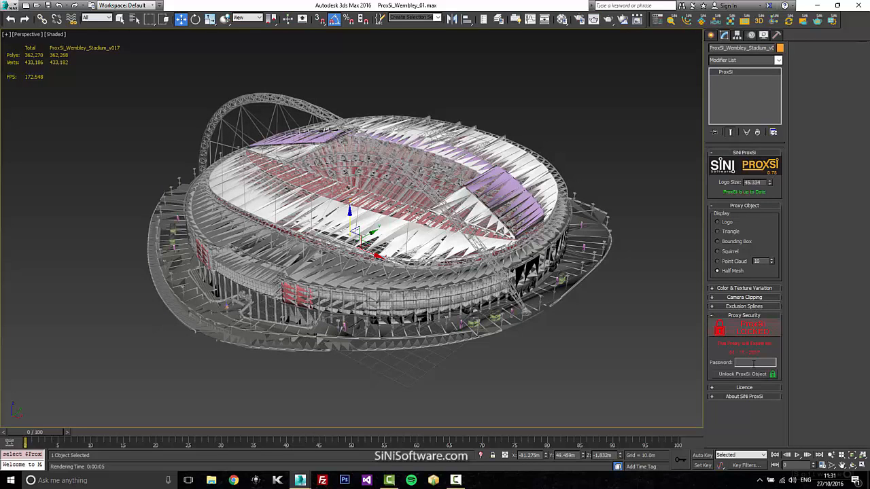
{"action": "type", "text": "****"}
{"action": "left_click", "coordinate": [759, 374]}
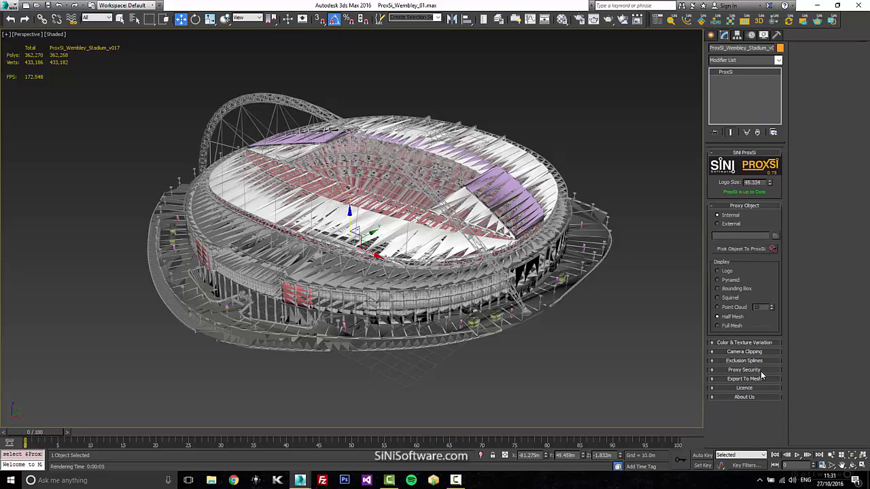
Enable an expiration date in the stadium proxy's security settings and set its year to 14.
{"action": "left_click", "coordinate": [753, 370]}
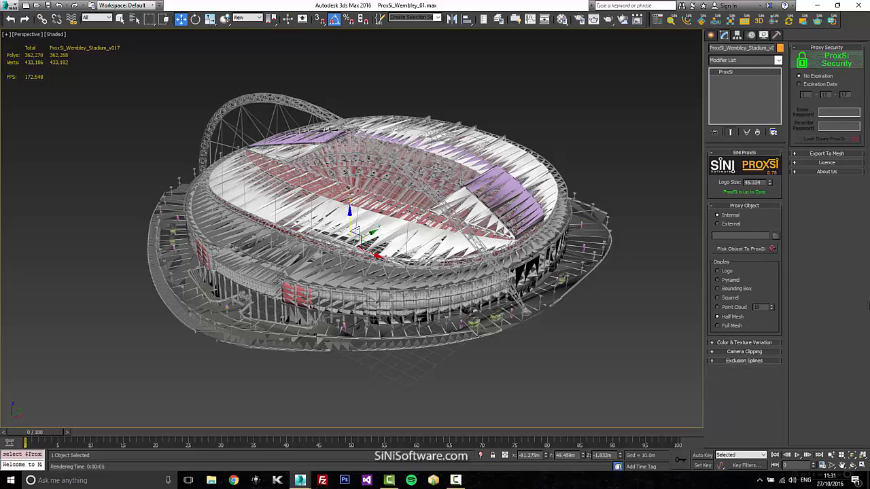
{"action": "left_click", "coordinate": [819, 84]}
{"action": "left_click", "coordinate": [845, 94]}
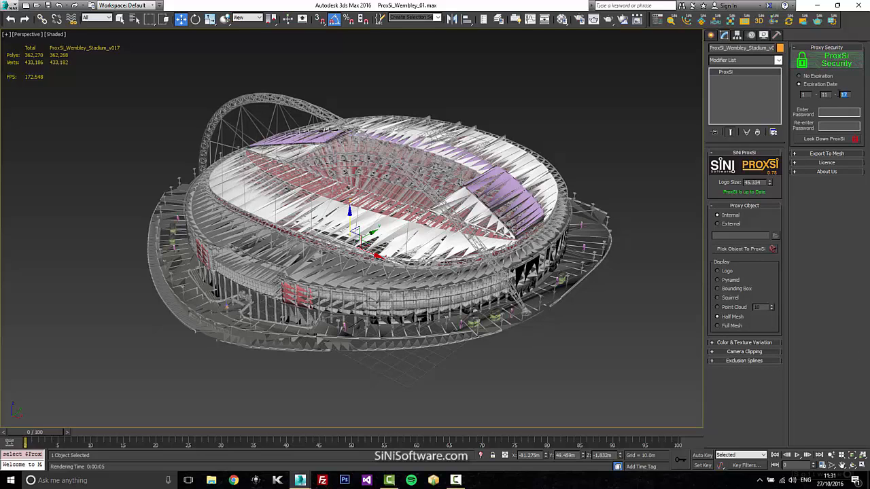
{"action": "type", "text": "14"}
Enter and confirm the security password and lock down the stadium proxy with the 14 expiration year.
{"action": "left_click", "coordinate": [838, 111]}
{"action": "type", "text": "•••"}
{"action": "left_click", "coordinate": [838, 126]}
{"action": "type", "text": "•••"}
{"action": "left_click", "coordinate": [838, 139]}
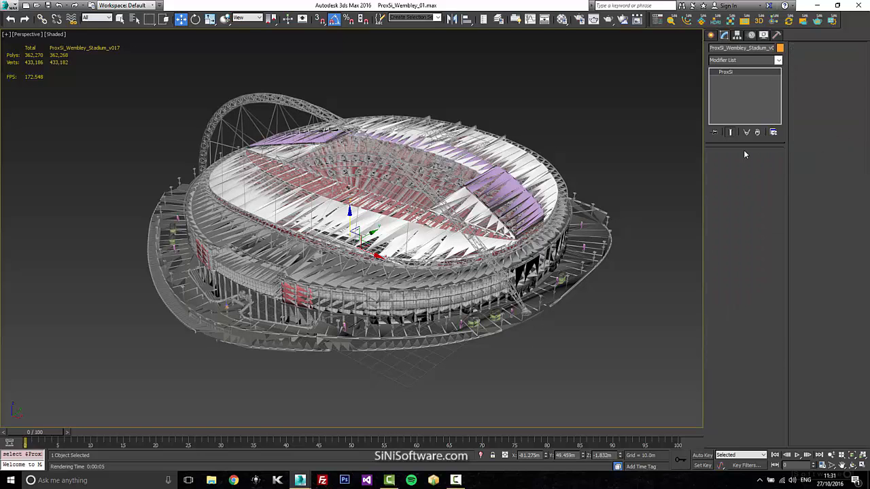
Deselect the stadium and render the perspective view to test the expired proxy, closing the render window.
{"action": "left_click", "coordinate": [620, 154]}
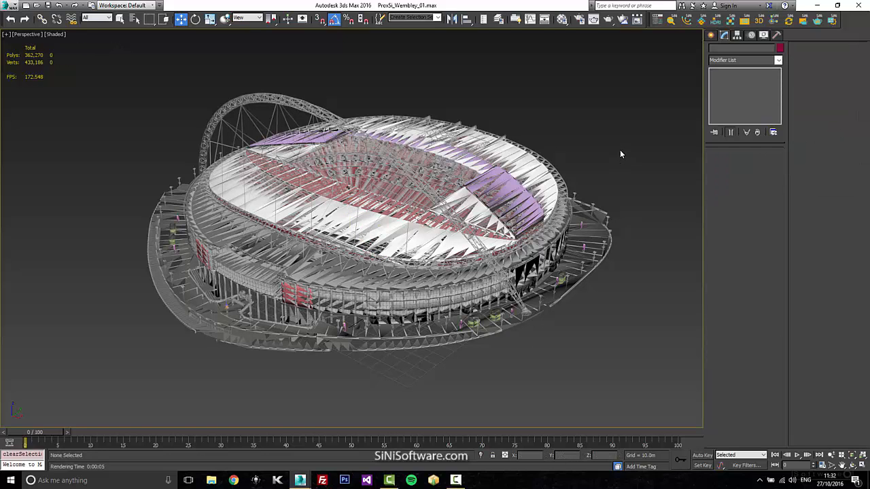
{"action": "key", "text": "shift+q"}
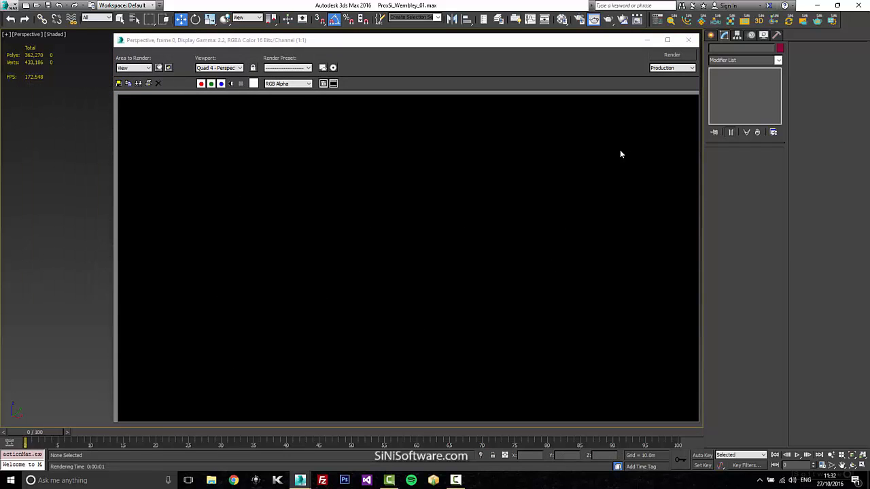
{"action": "left_click", "coordinate": [688, 39]}
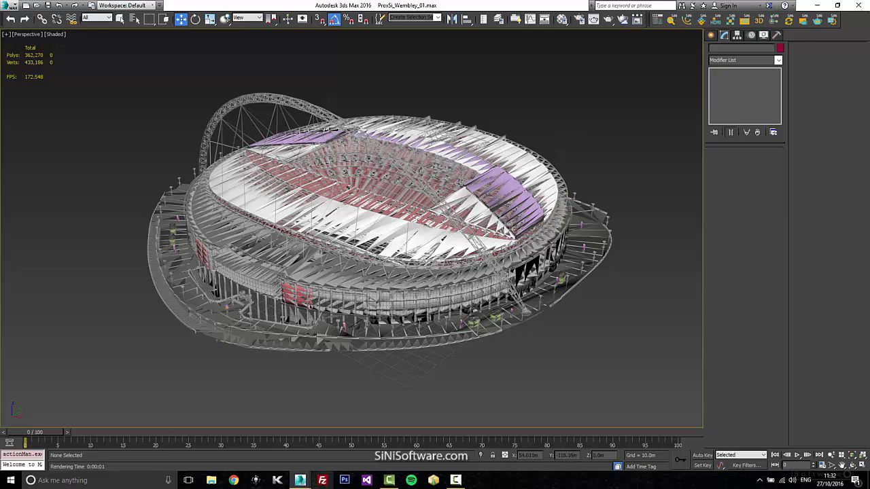
Switch back to FinalRender_ProxSi_02.max and export the front squirrel proxy to mesh, including all of its instances.
{"action": "left_click", "coordinate": [304, 483]}
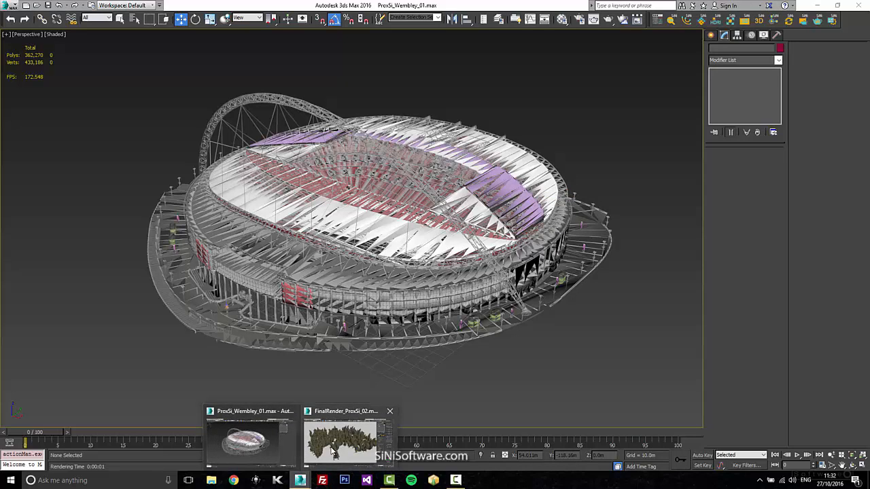
{"action": "left_click", "coordinate": [332, 450]}
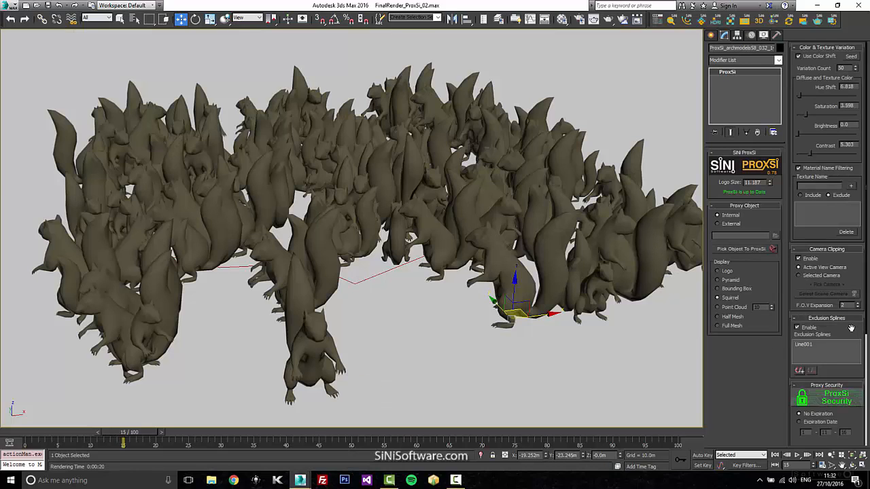
{"action": "left_click_drag", "start_coordinate": [851, 328], "coordinate": [852, 116]}
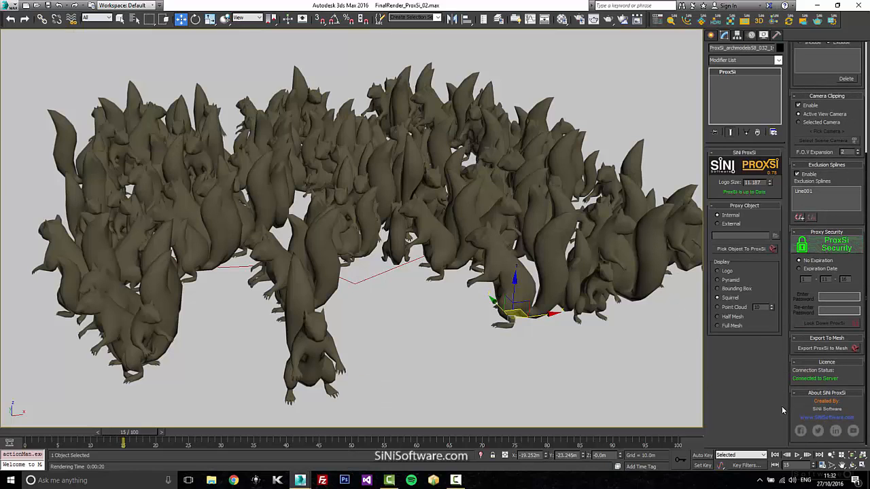
{"action": "left_click", "coordinate": [313, 347]}
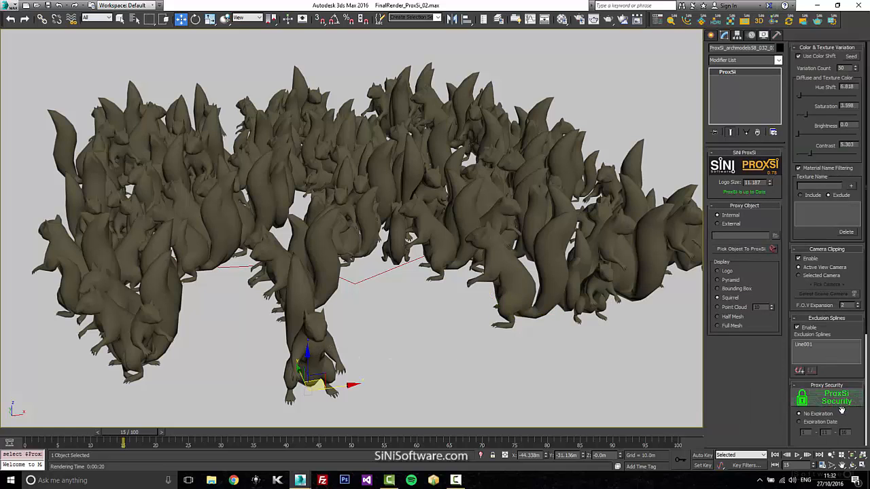
{"action": "left_click_drag", "start_coordinate": [845, 402], "coordinate": [845, 222]}
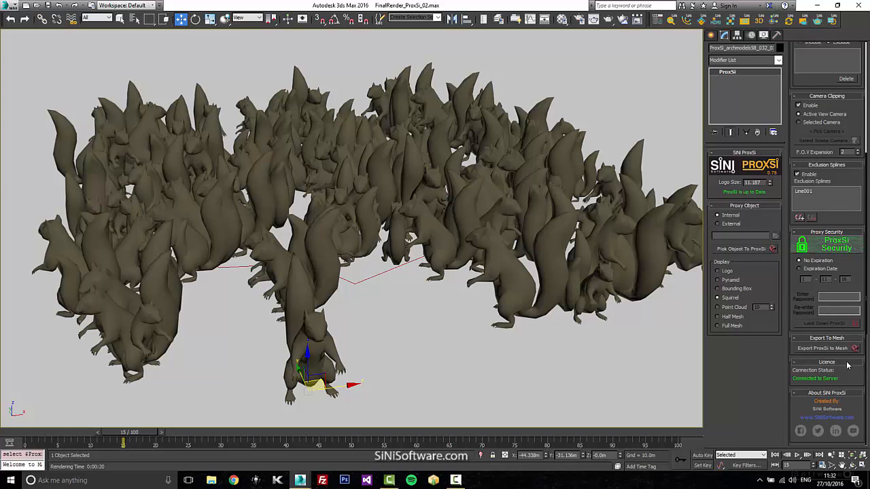
{"action": "left_click", "coordinate": [824, 348]}
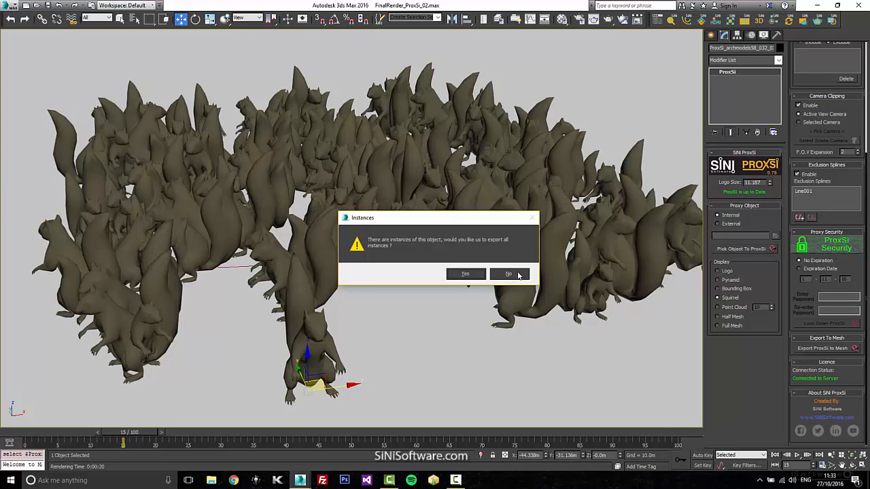
{"action": "left_click", "coordinate": [477, 275]}
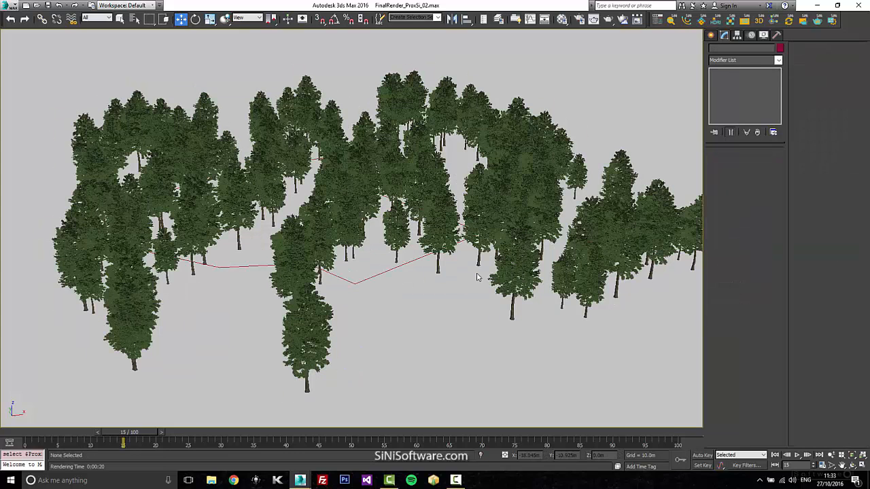
Open the SiNi IgNite tools window, move it clear of the command panel and select the front tree mesh.
{"action": "left_click", "coordinate": [508, 275]}
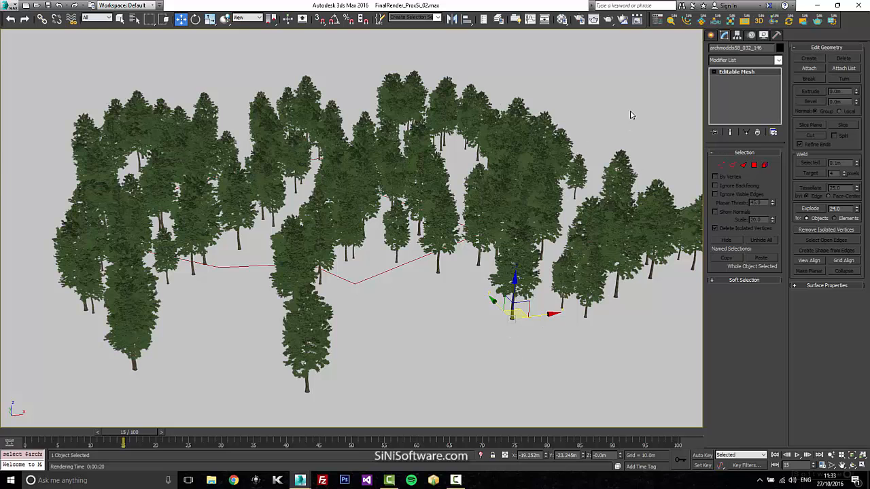
{"action": "left_click", "coordinate": [670, 19]}
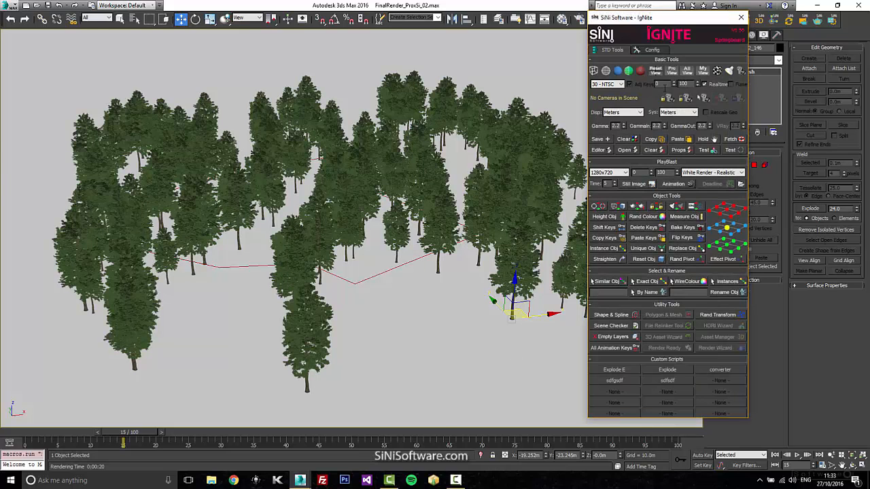
{"action": "left_click_drag", "start_coordinate": [673, 21], "coordinate": [491, 17]}
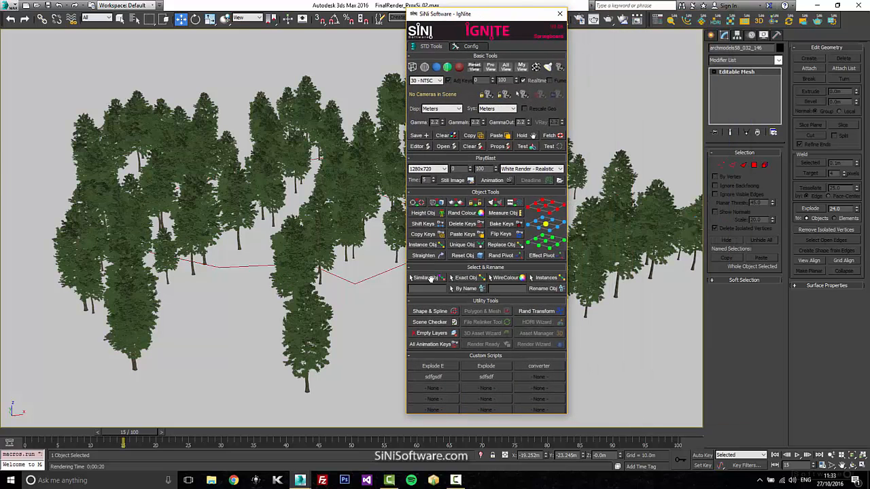
{"action": "left_click", "coordinate": [302, 333]}
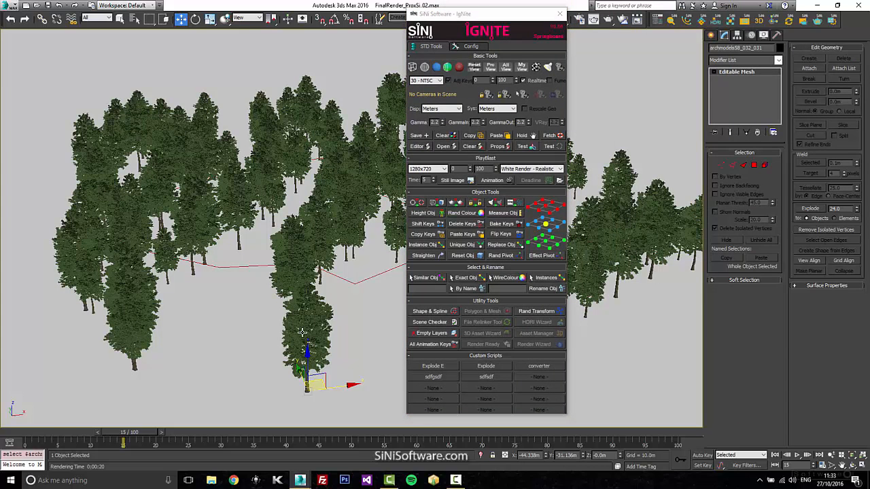
Preview several HDRI-SKIES Volume 1 skies in the Illumi HDRI wizard and rotate 1222_Sun_Clouds from south towards east, closing without importing.
{"action": "left_click", "coordinate": [715, 20]}
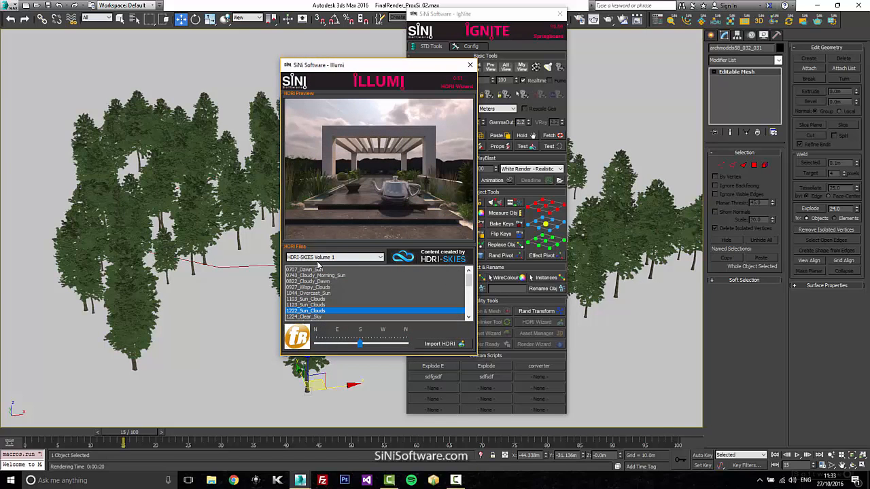
{"action": "left_click", "coordinate": [317, 288]}
{"action": "left_click", "coordinate": [318, 293]}
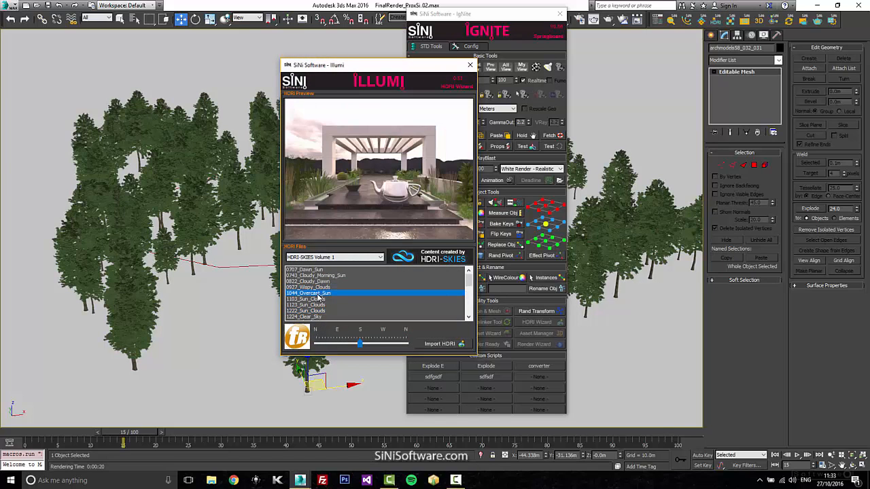
{"action": "key", "text": "Down"}
{"action": "key", "text": "Down"}
{"action": "key", "text": "Down"}
{"action": "key", "text": "Up"}
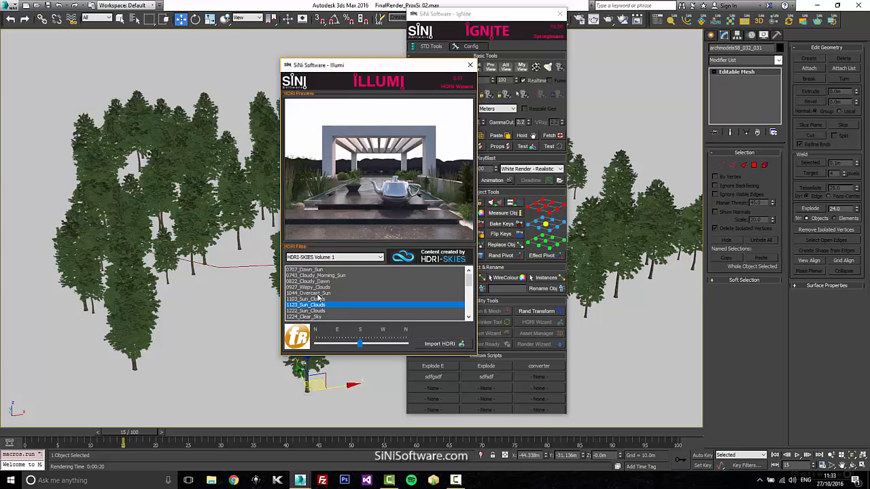
{"action": "key", "text": "Down"}
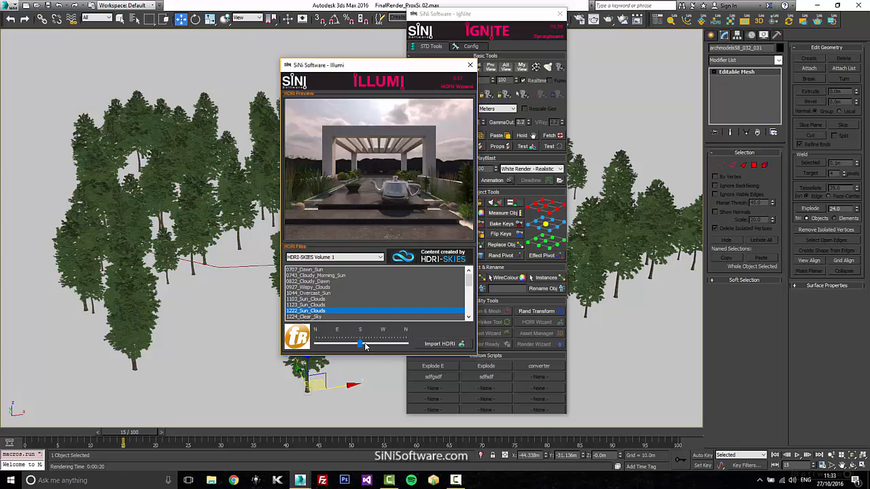
{"action": "left_click_drag", "start_coordinate": [360, 344], "coordinate": [345, 345]}
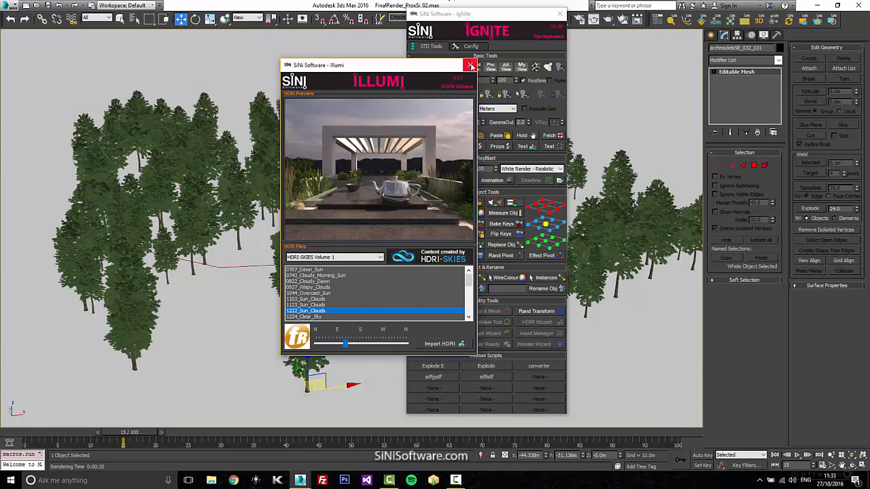
{"action": "left_click", "coordinate": [471, 66]}
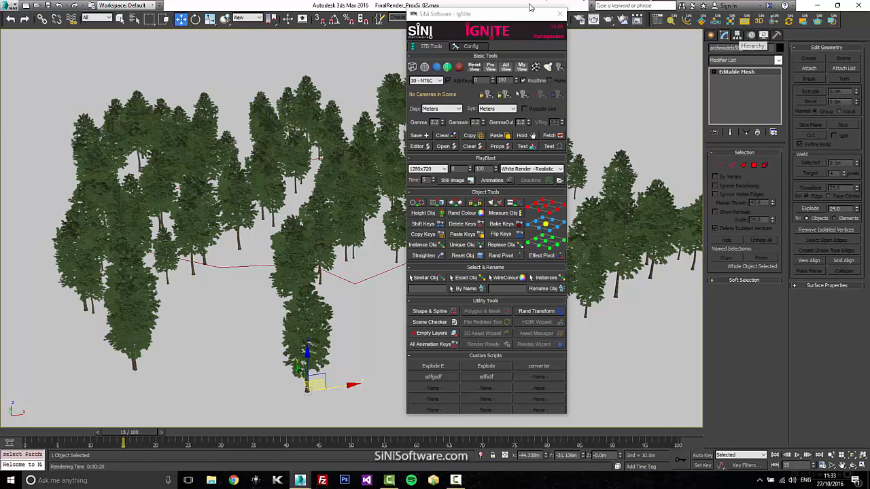
Open the selected tree in the Ami asset manager and classify it under category Nature, subcategory Trees.
{"action": "left_click_drag", "start_coordinate": [527, 15], "coordinate": [618, 13]}
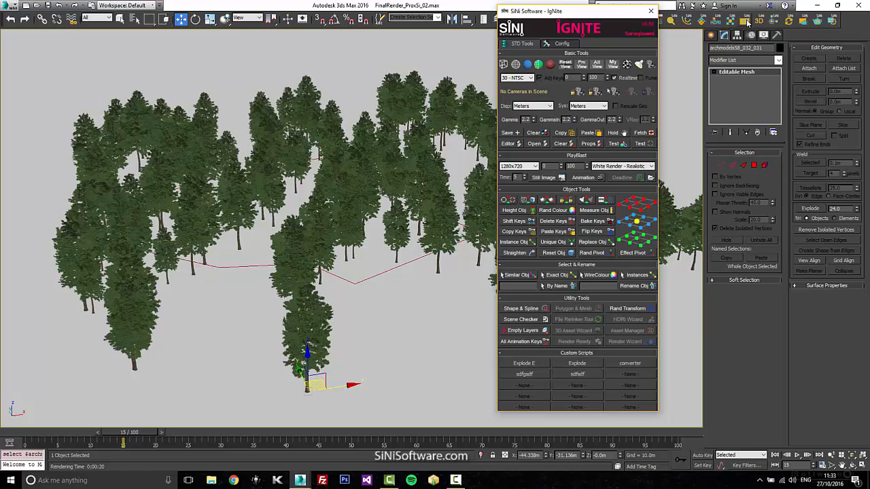
{"action": "left_click", "coordinate": [748, 23]}
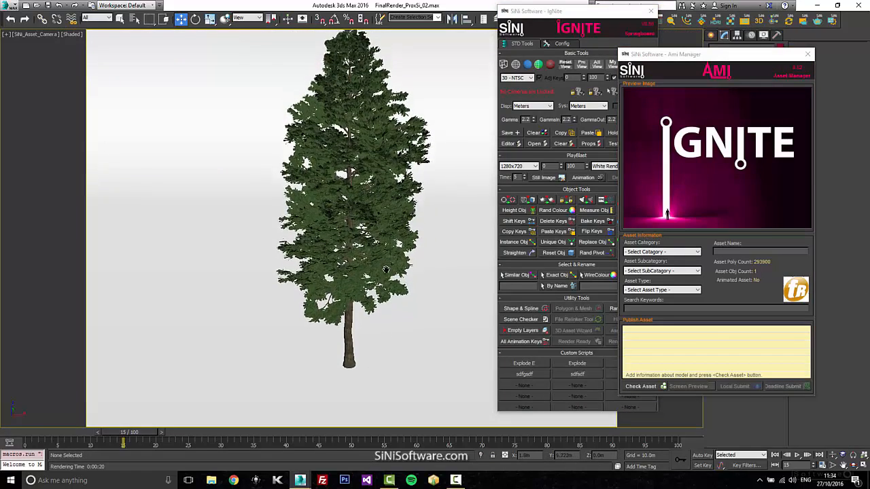
{"action": "left_click", "coordinate": [694, 252]}
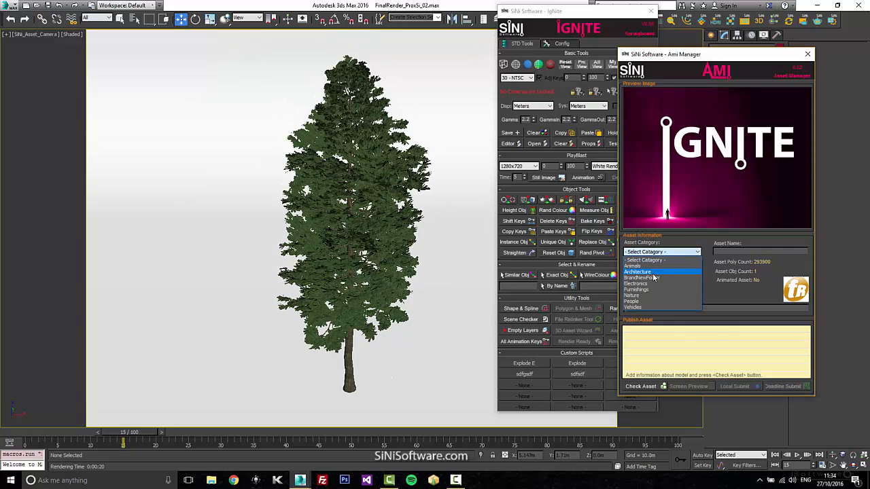
{"action": "left_click", "coordinate": [652, 273]}
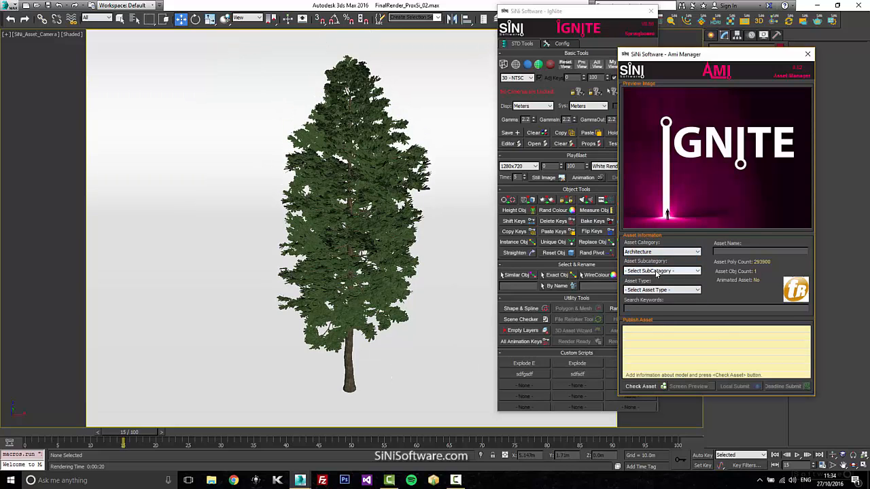
{"action": "left_click", "coordinate": [663, 253]}
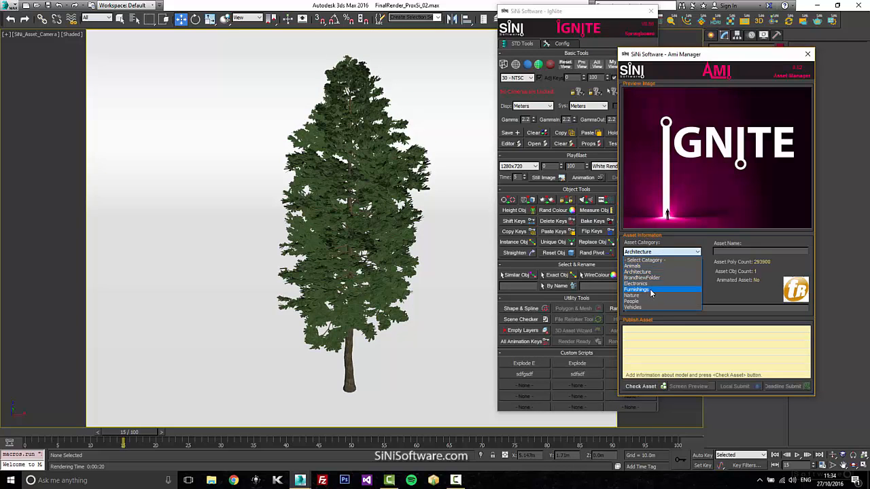
{"action": "left_click", "coordinate": [649, 299]}
{"action": "left_click", "coordinate": [658, 270]}
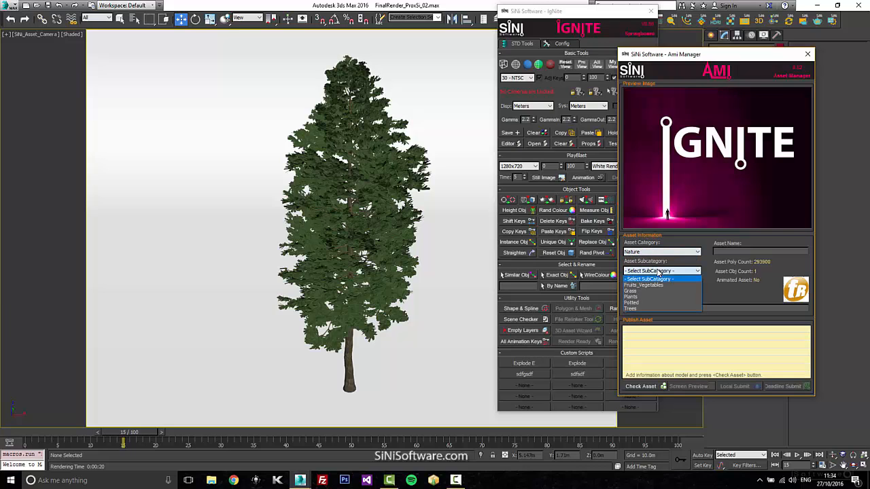
{"action": "left_click", "coordinate": [646, 310]}
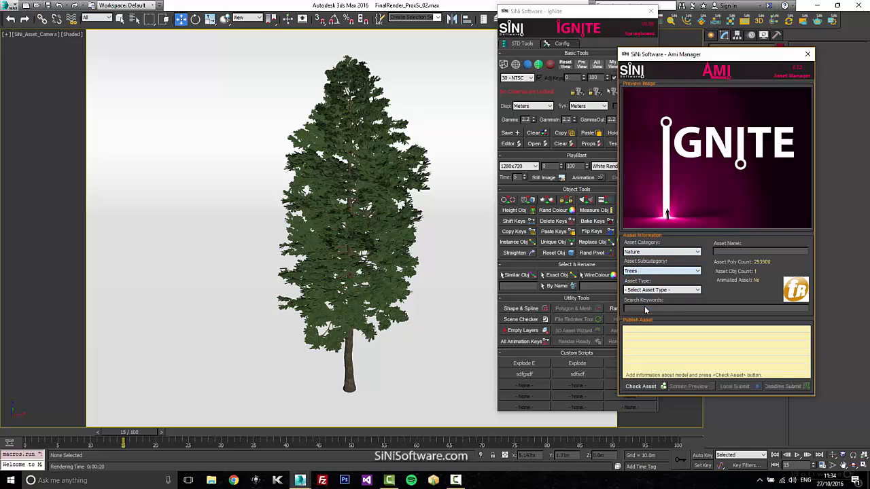
Name the asset tree with the search keywords "forest, tree" and run the asset check, closing the manager without submitting.
{"action": "left_click", "coordinate": [734, 252]}
{"action": "type", "text": "forest, tree"}
{"action": "left_click", "coordinate": [654, 387]}
{"action": "left_click", "coordinate": [650, 388]}
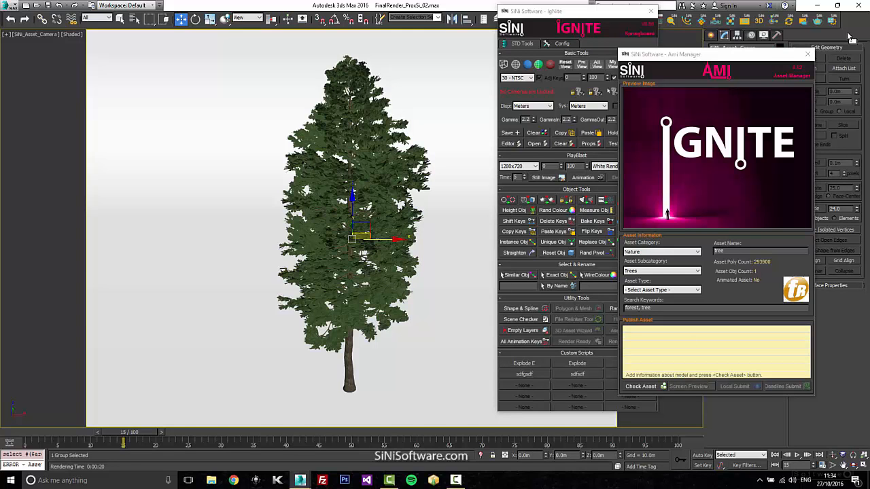
{"action": "left_click", "coordinate": [806, 54]}
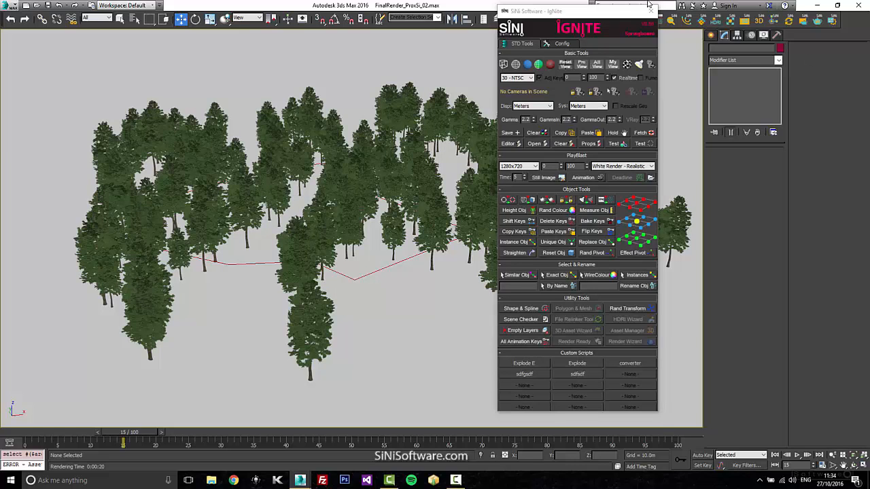
{"action": "left_click_drag", "start_coordinate": [638, 13], "coordinate": [613, 15]}
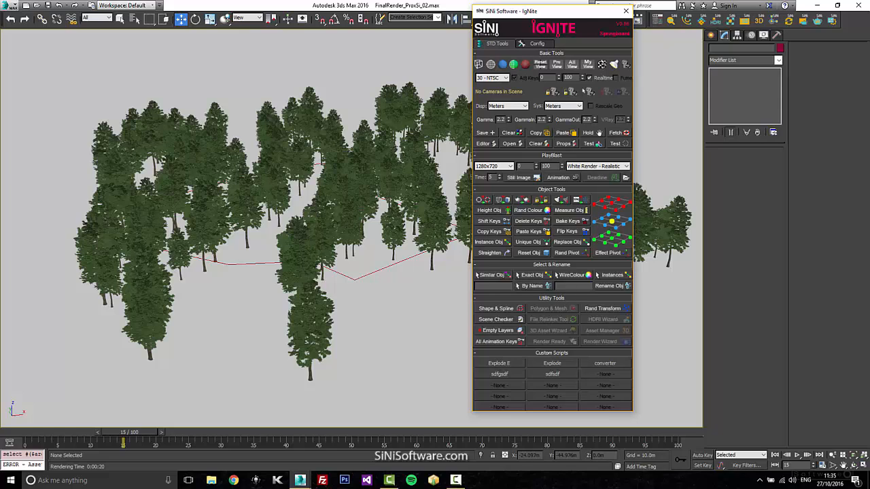
{"action": "left_click", "coordinate": [455, 481]}
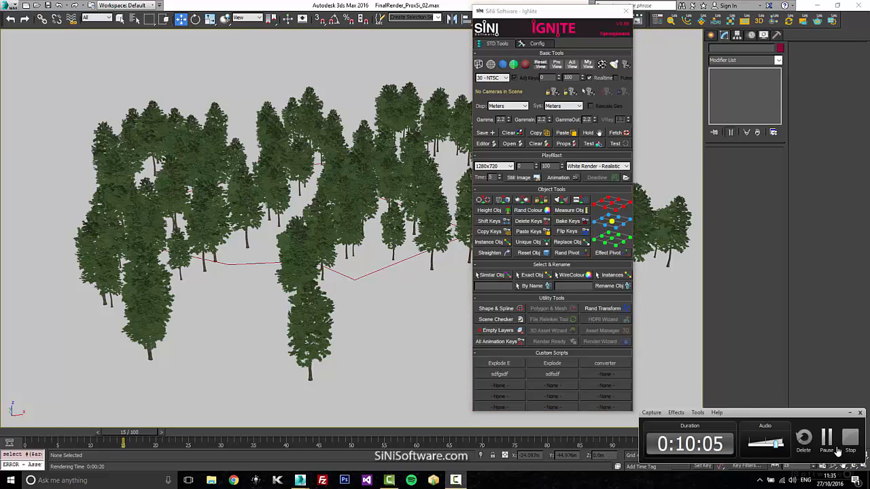